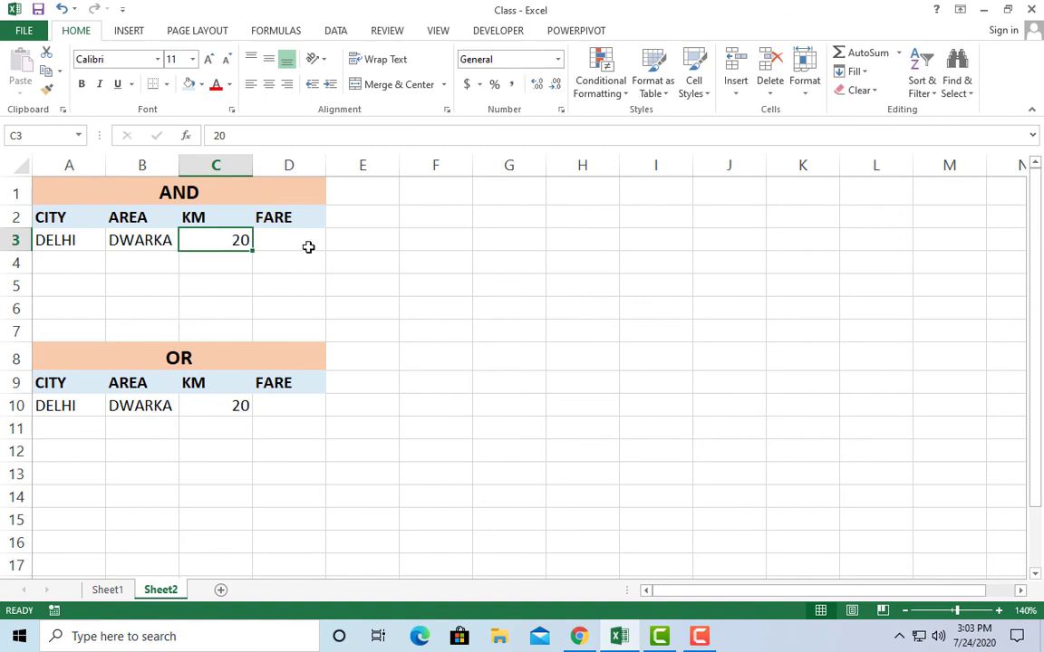
Step: Begin a formula in the AND table's FARE cell D3 with an IF function whose logical test is a nested AND function
click(307, 236)
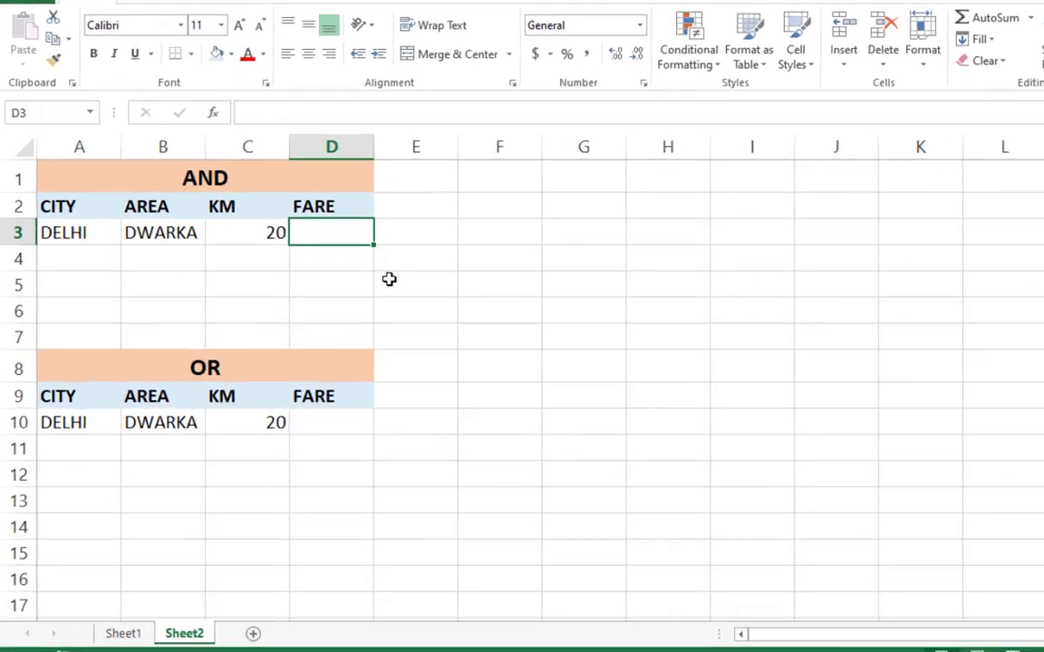
text(=)
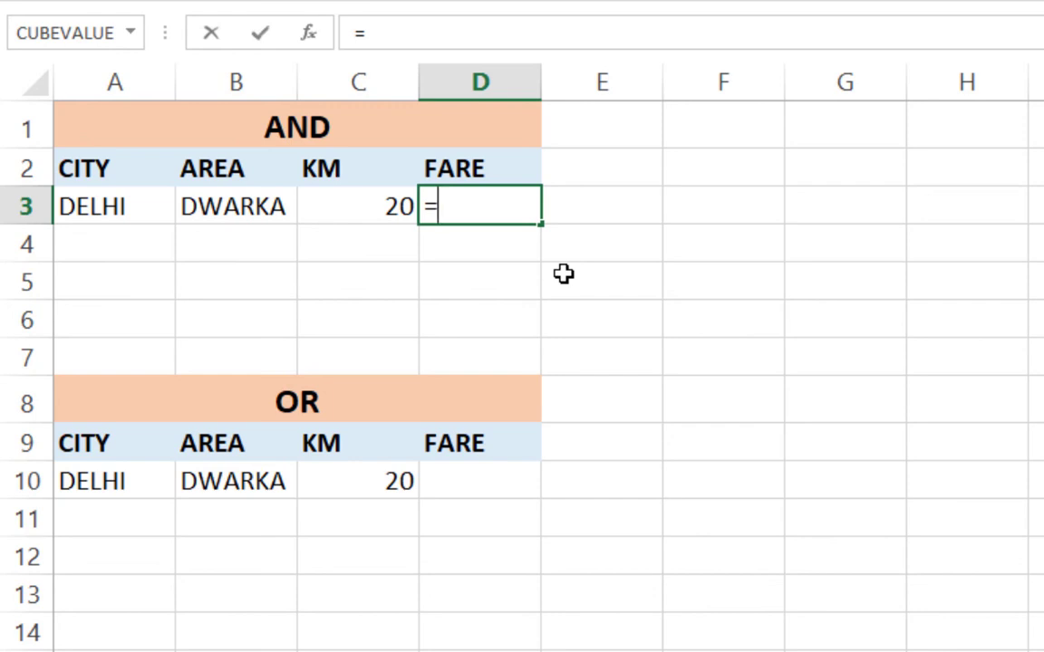
text(i)
key(BackSpace)
text(IF)
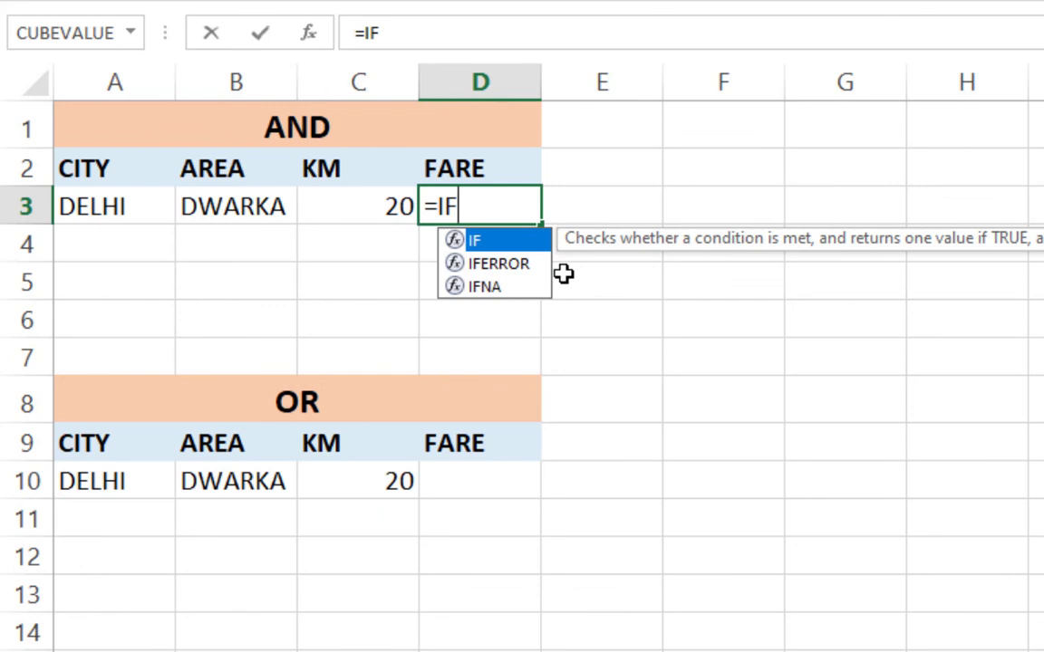
text(()
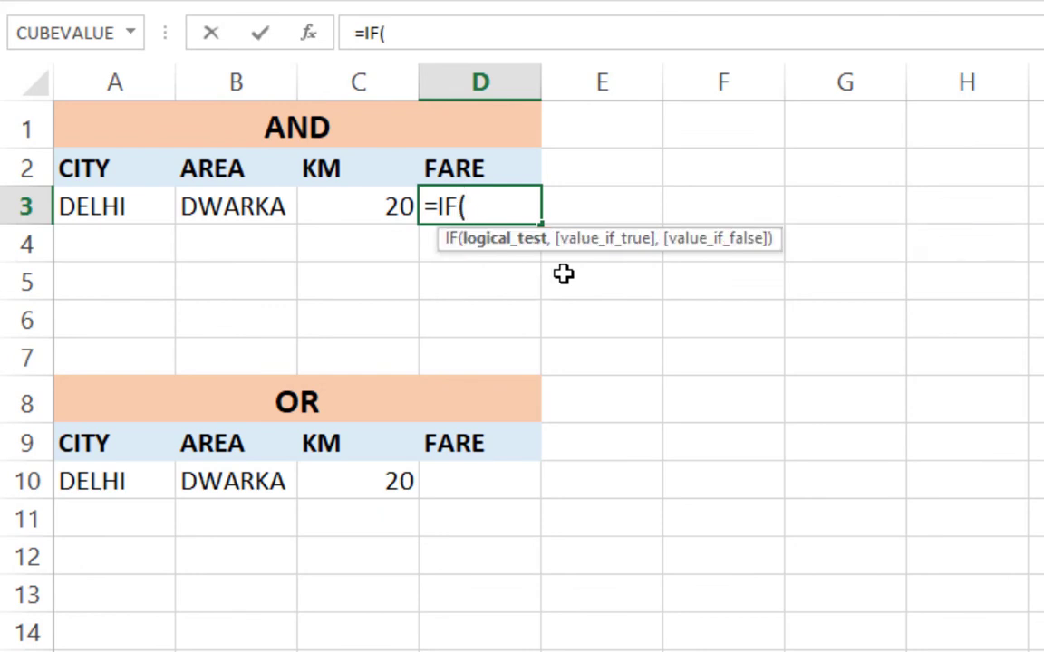
text(AD)
key(BackSpace)
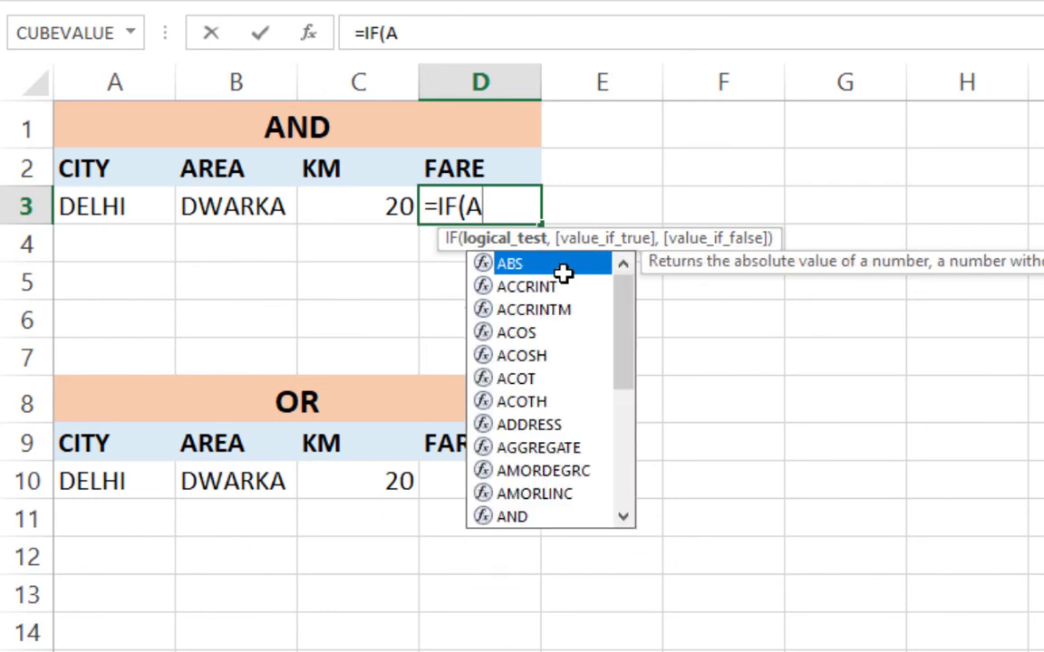
text(ND)
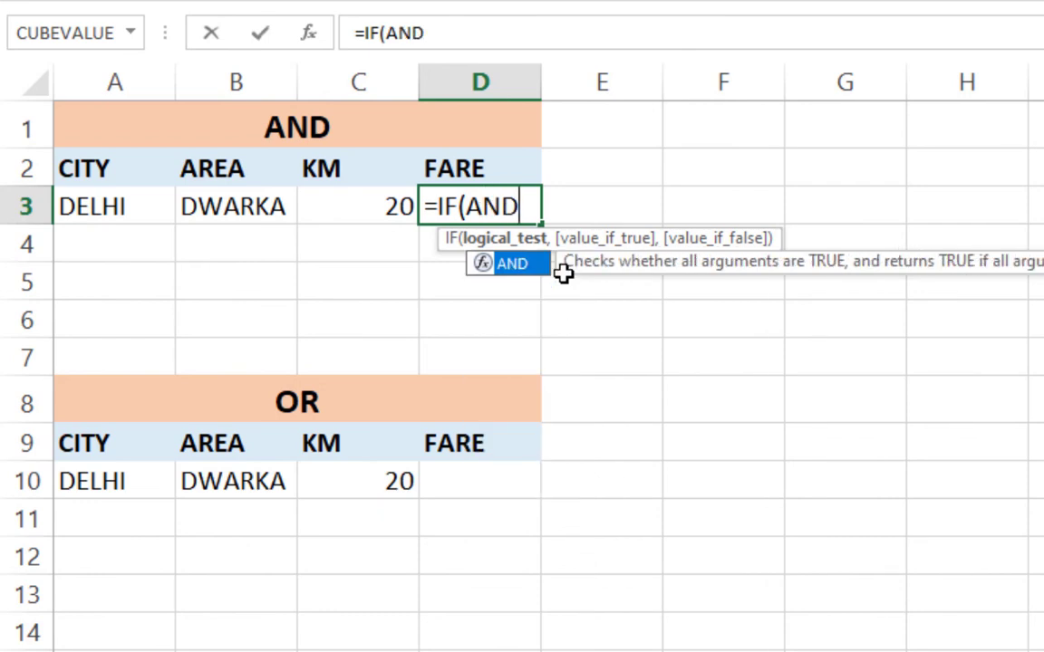
text(()
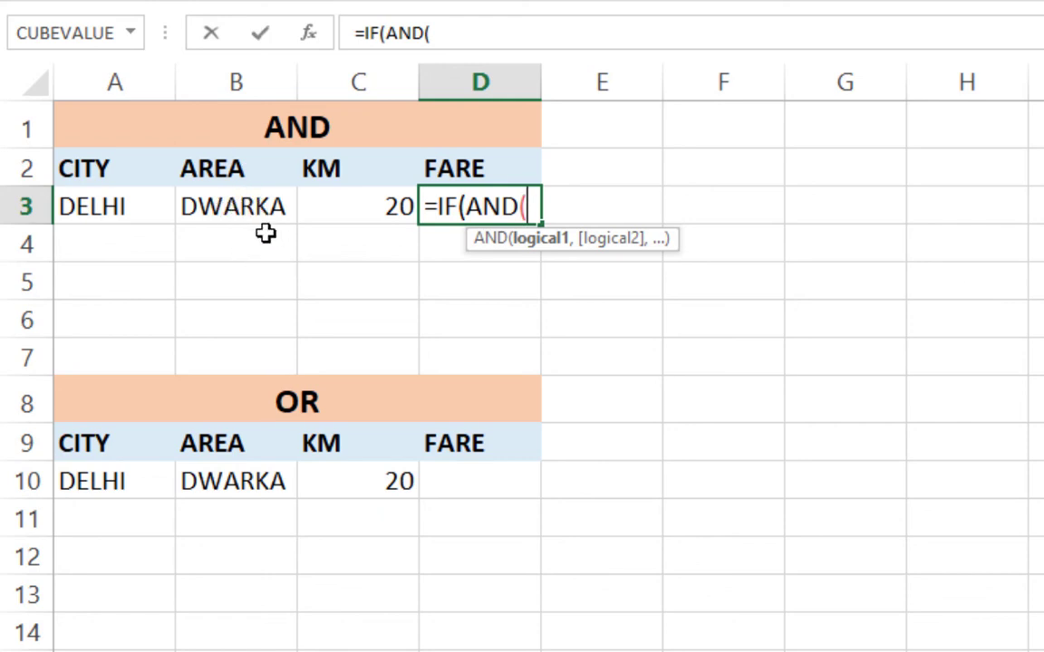
Step: Give the AND function the conditions B3="DWARKA" and C3>10, and close its parenthesis
click(247, 207)
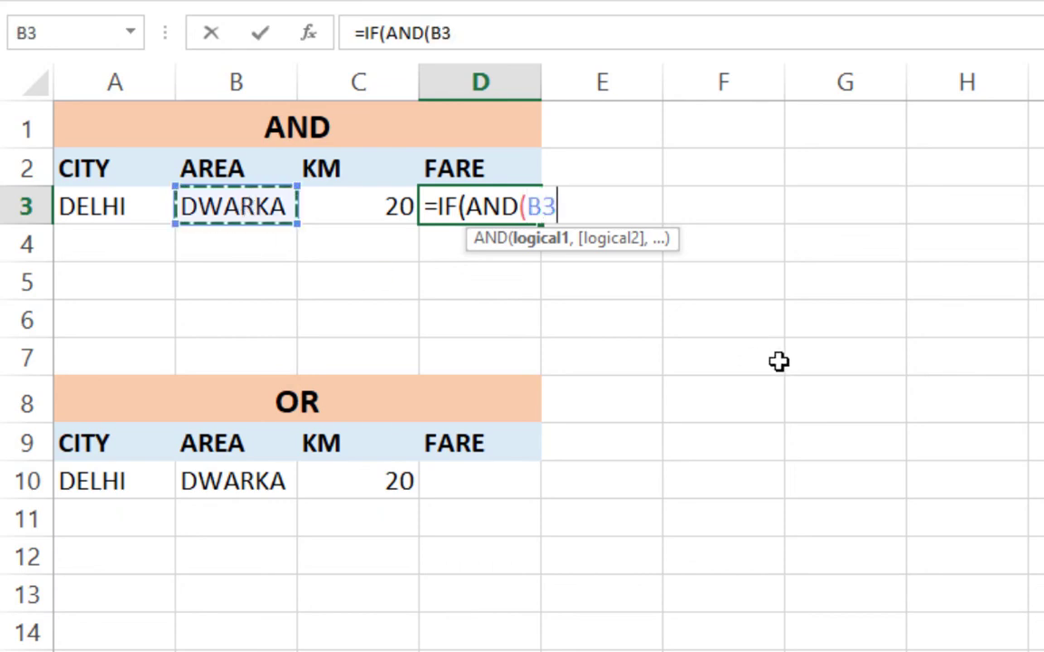
text(=)
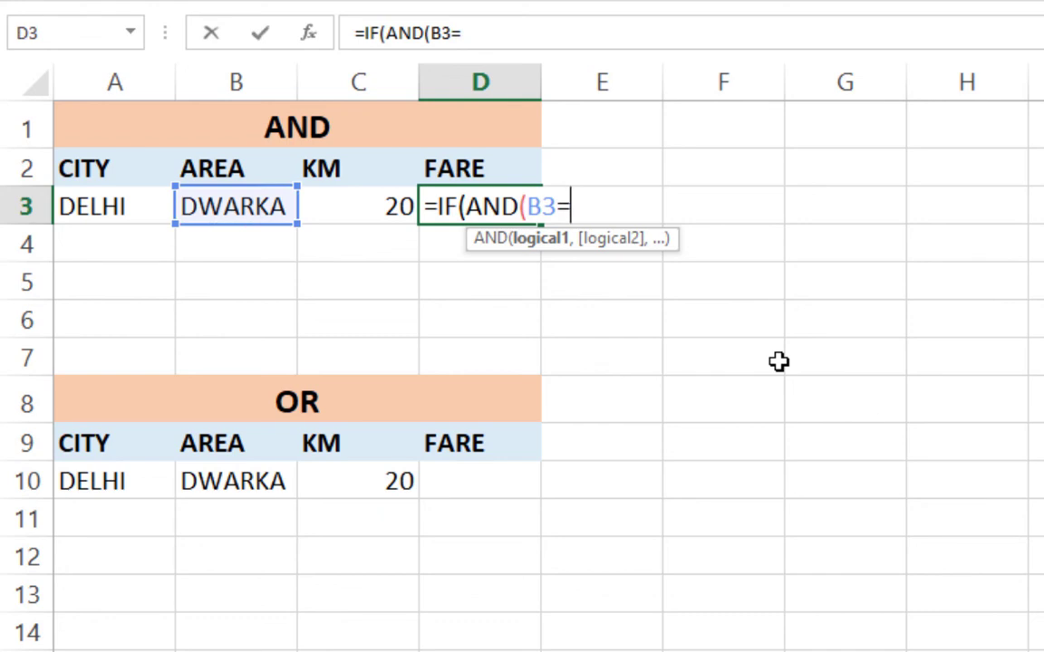
text("D)
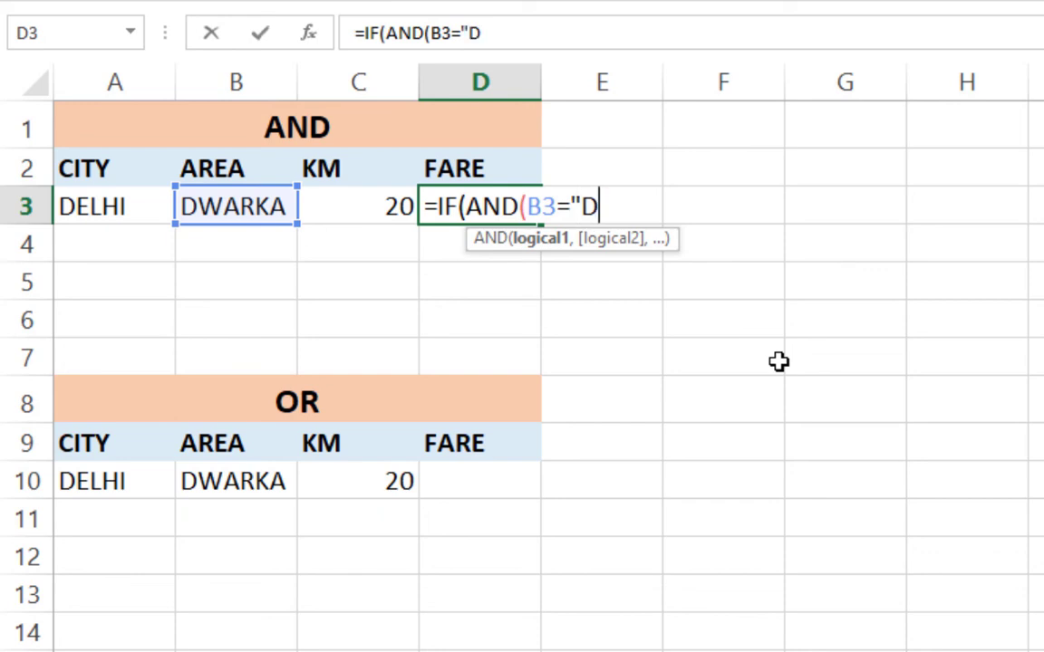
text(WARKA)
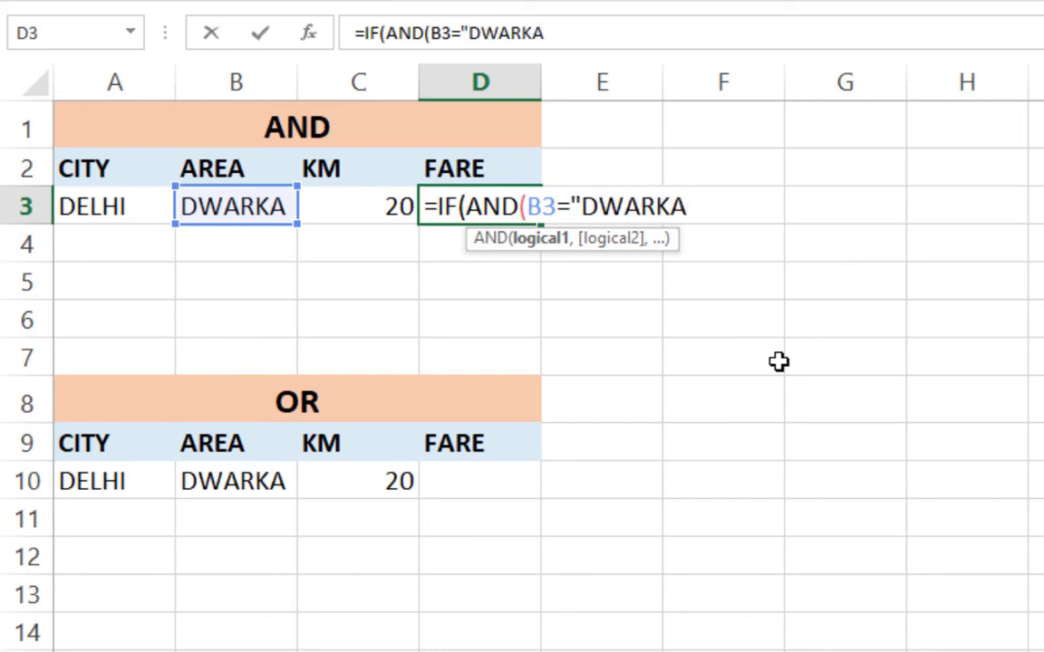
text(")
text(,)
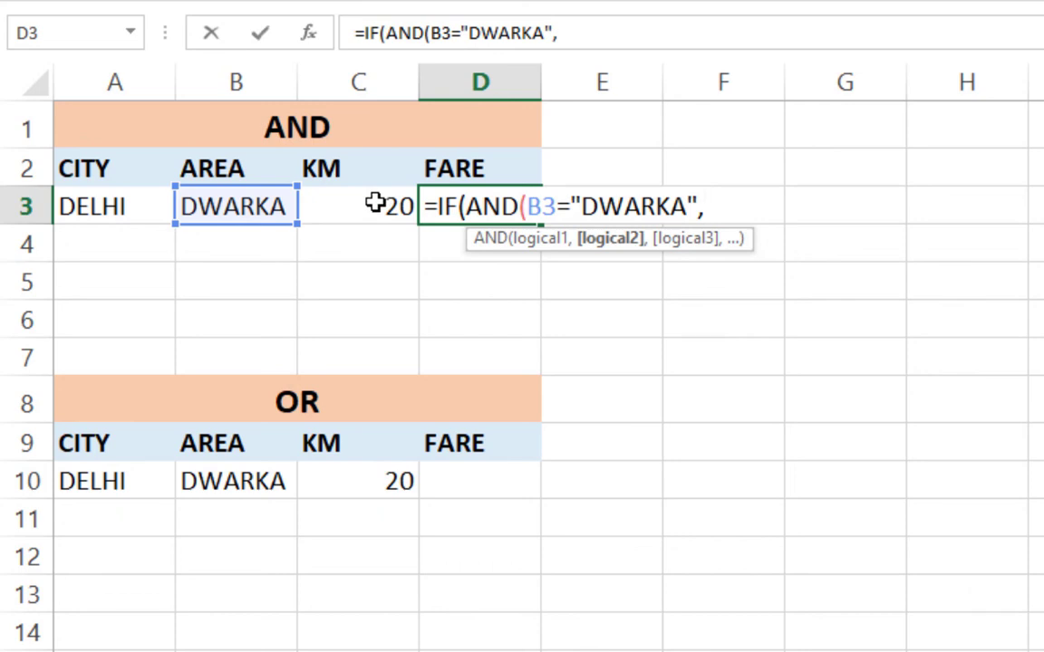
click(374, 203)
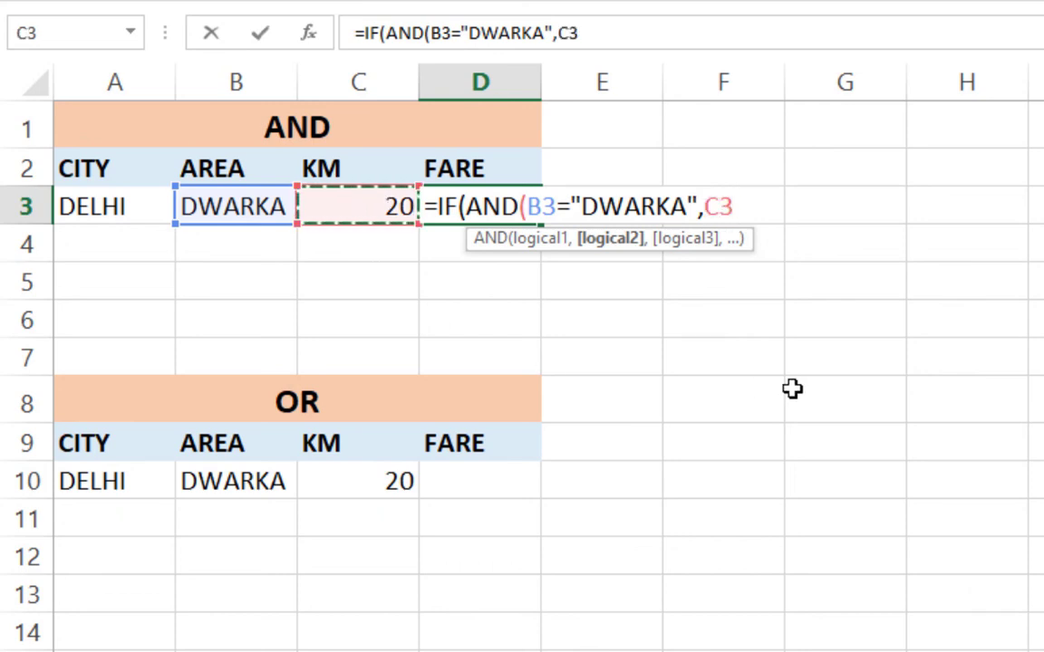
text(>)
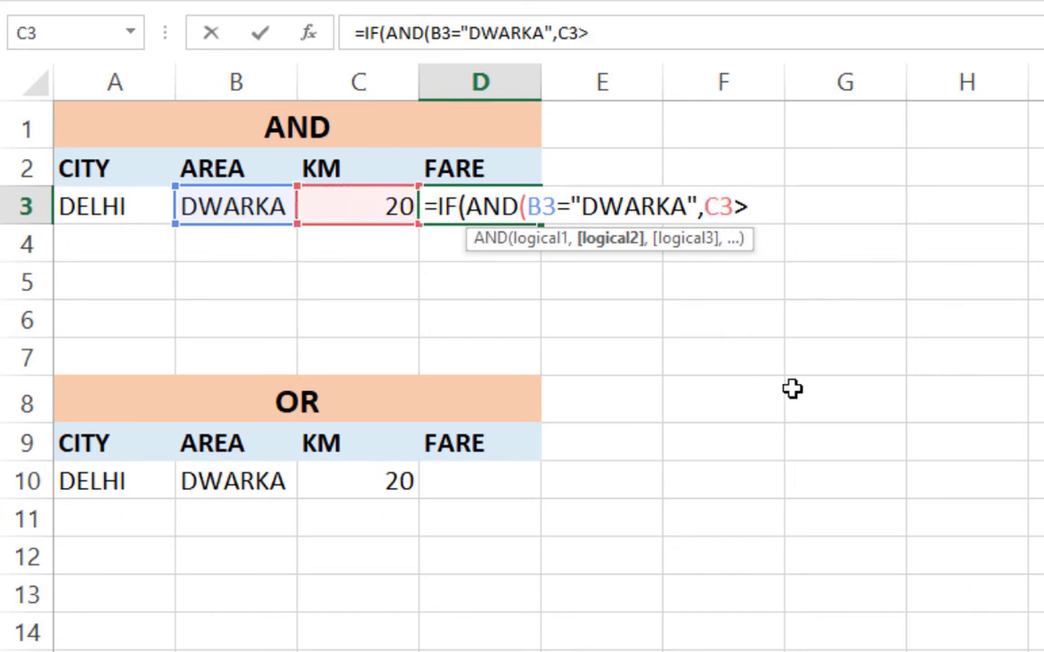
text(10)
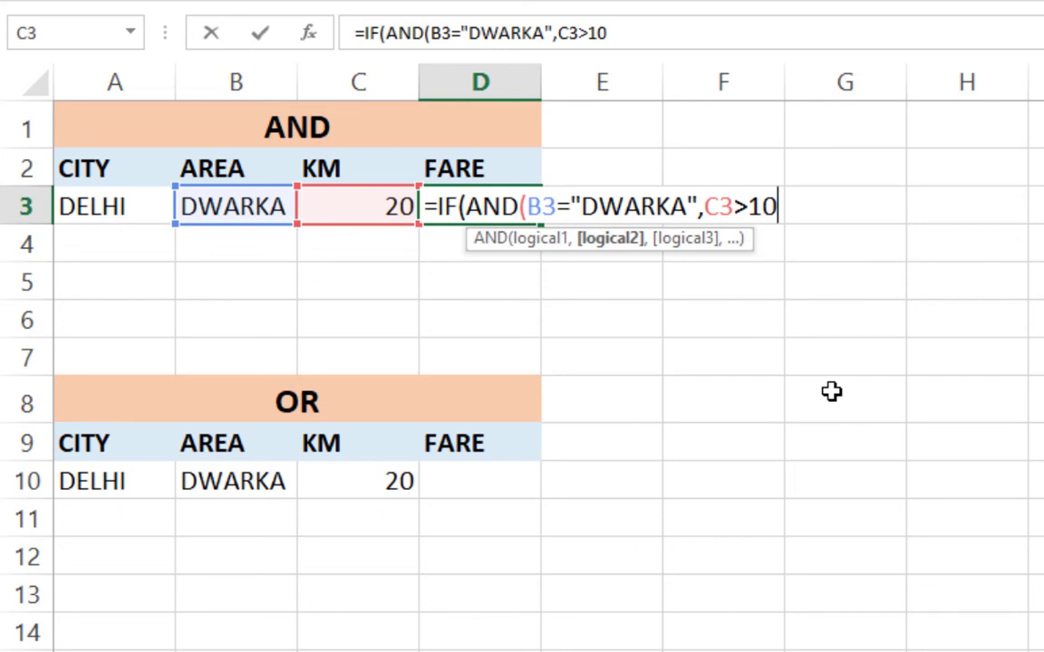
text())
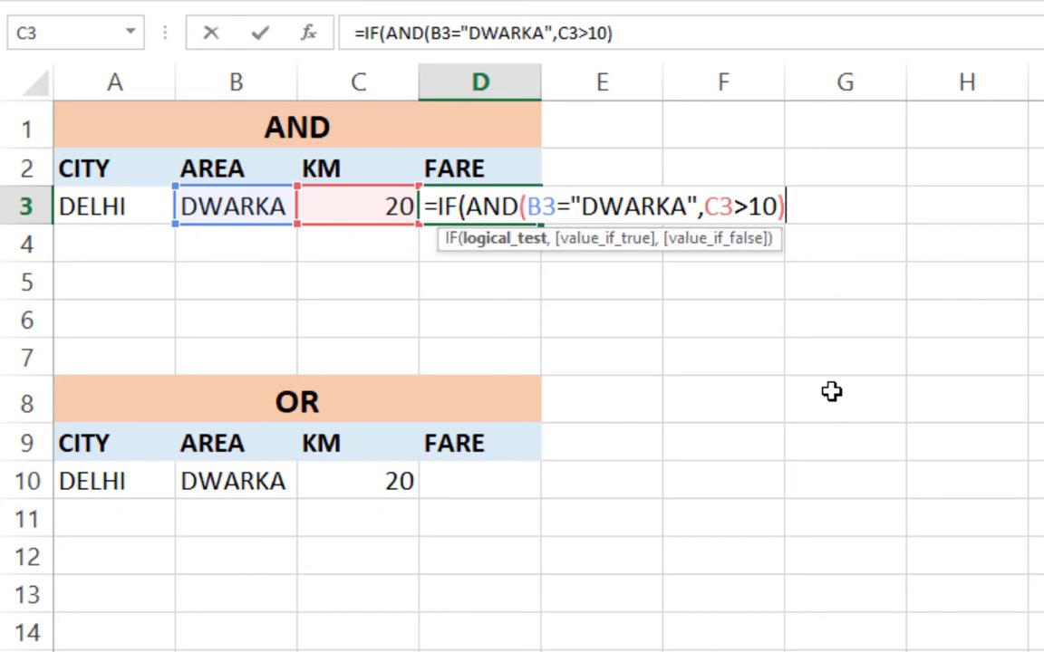
Step: Complete the IF formula in D3 with C3*2 as the true value and C3*1 as the false value, and enter it
text(,)
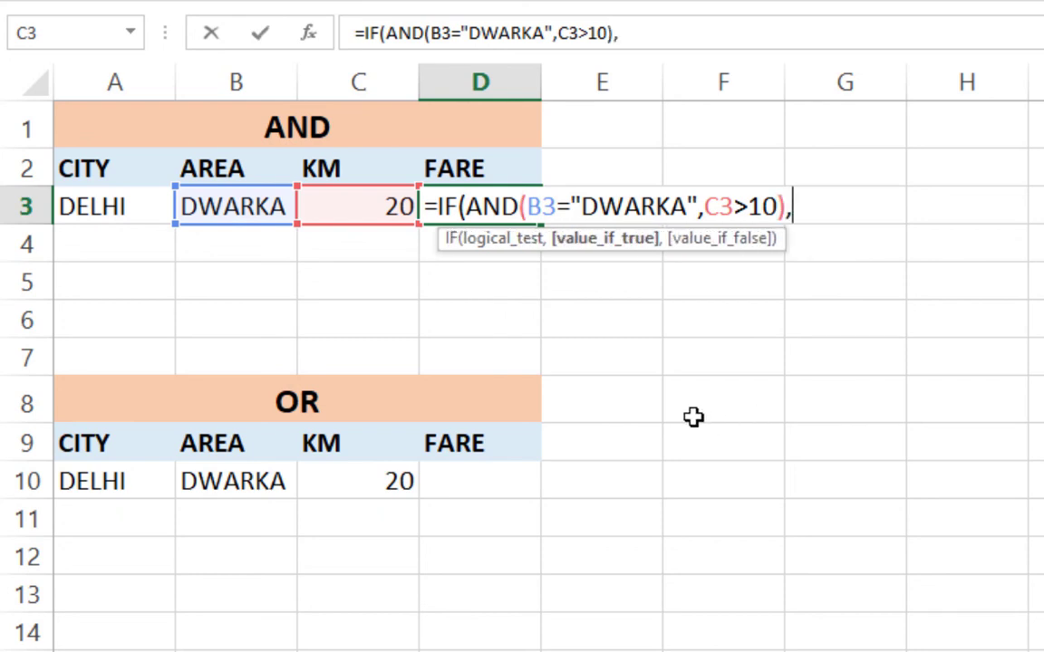
click(367, 206)
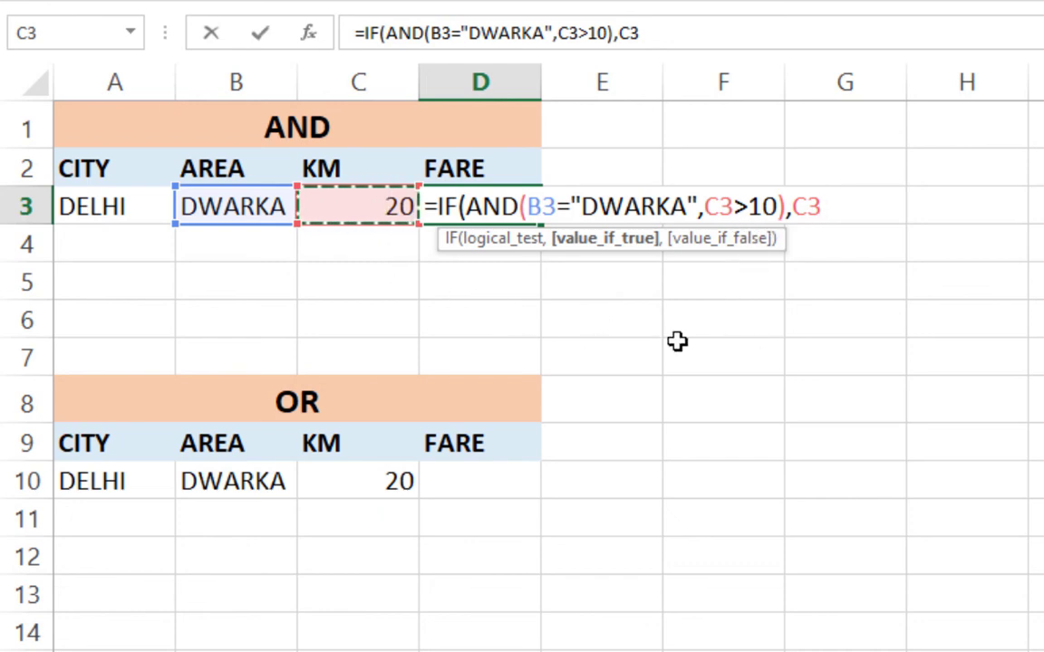
text(*)
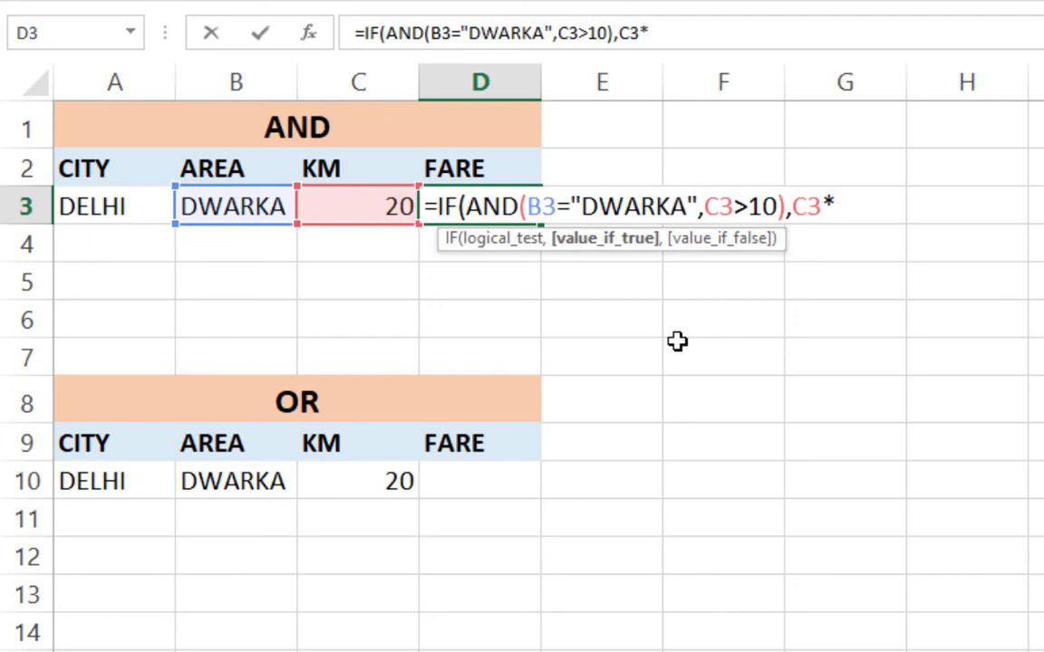
text(2)
text(,)
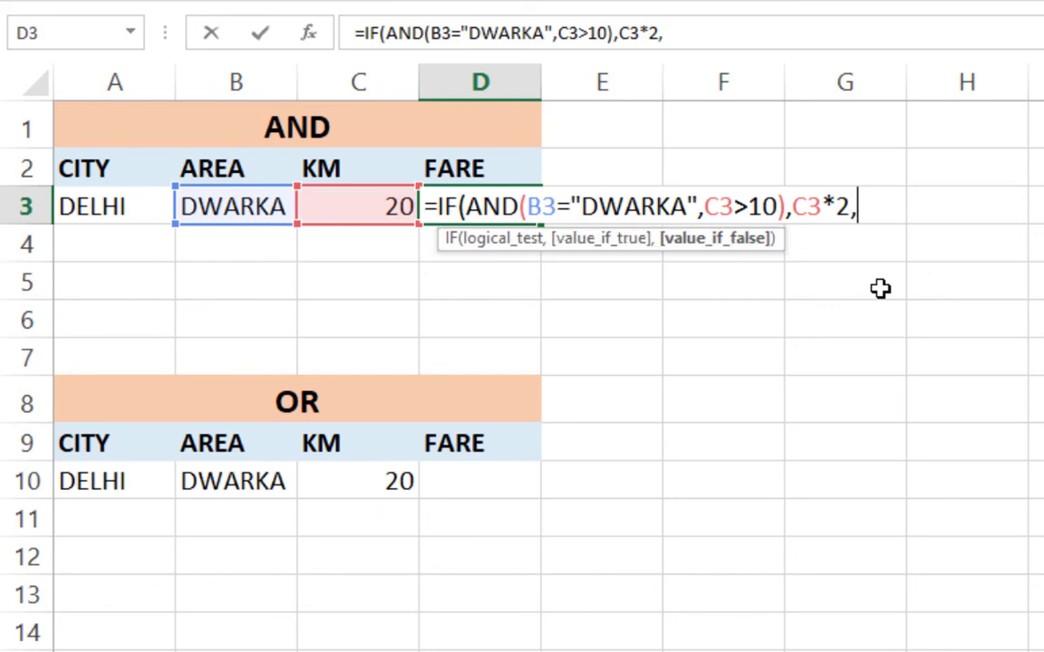
click(363, 207)
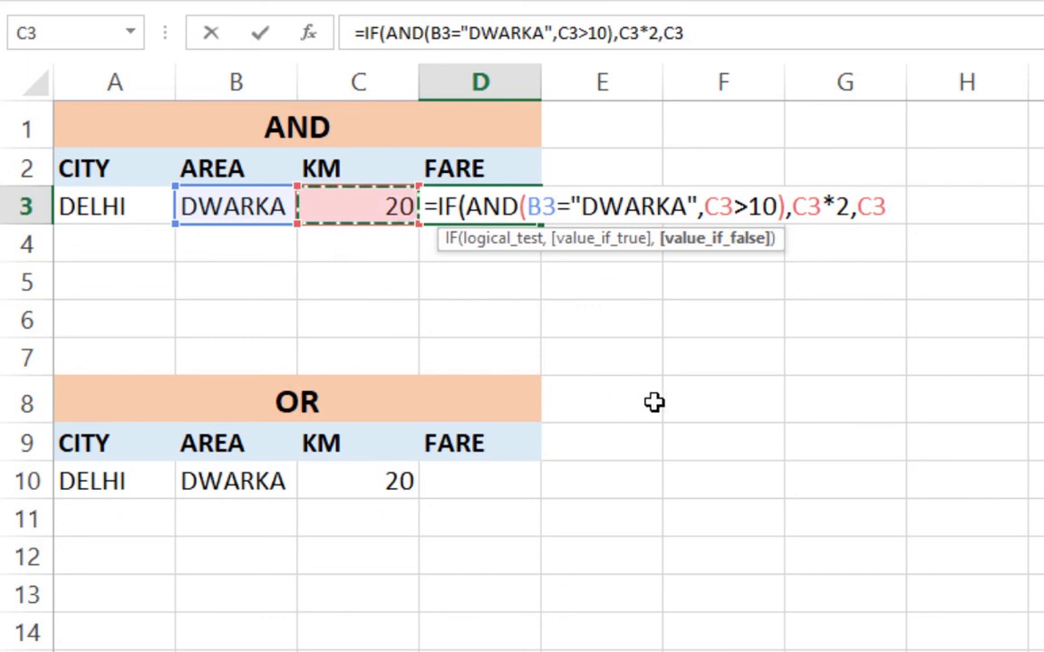
text(*1)
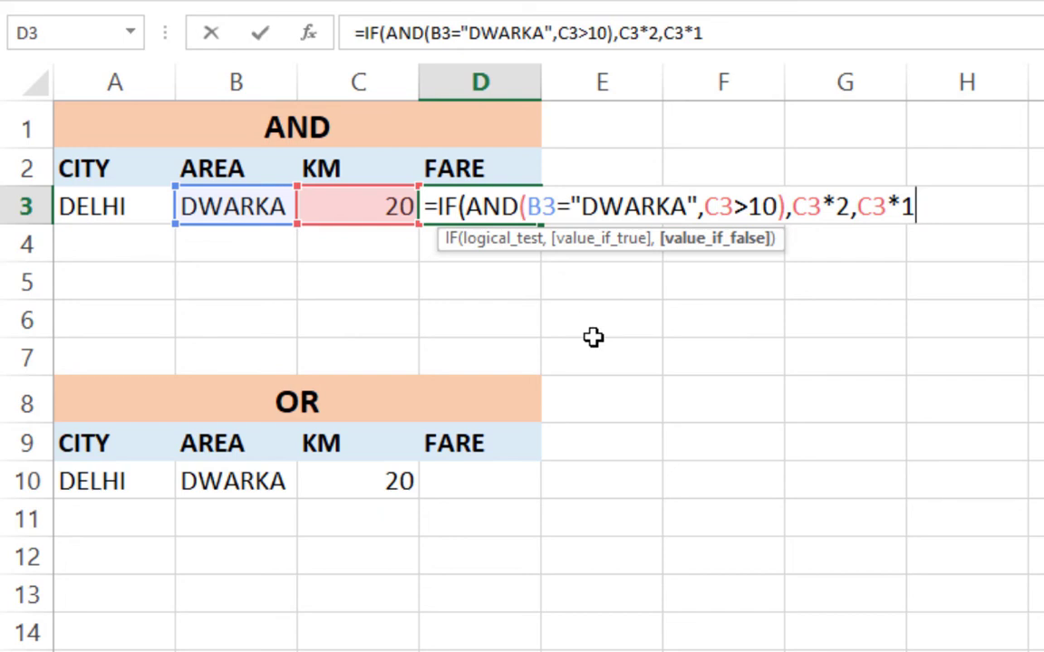
text())
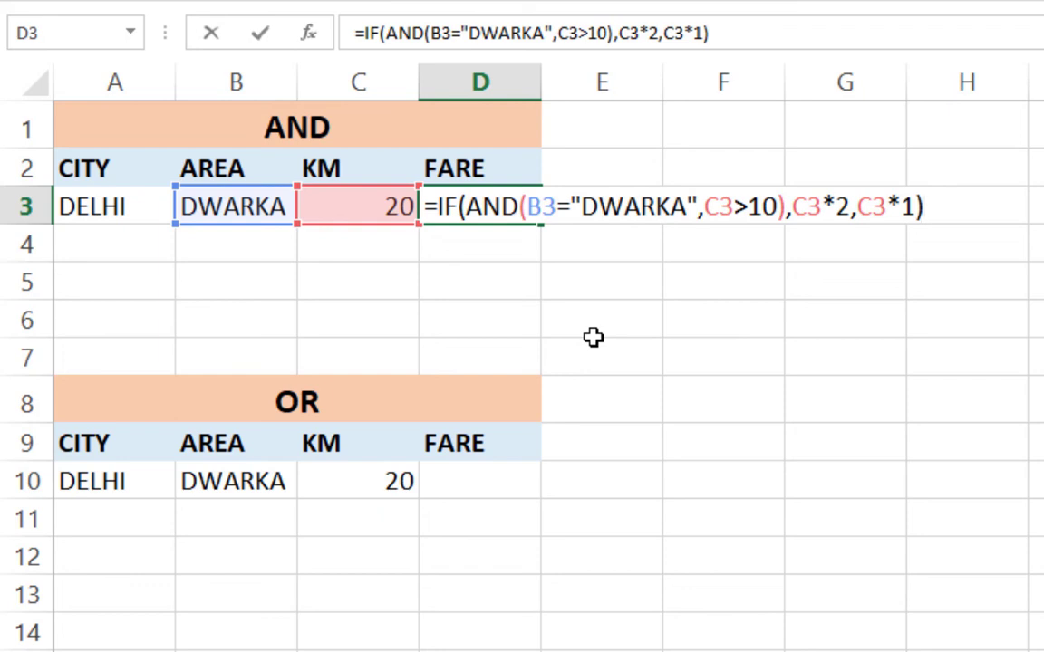
key(Return)
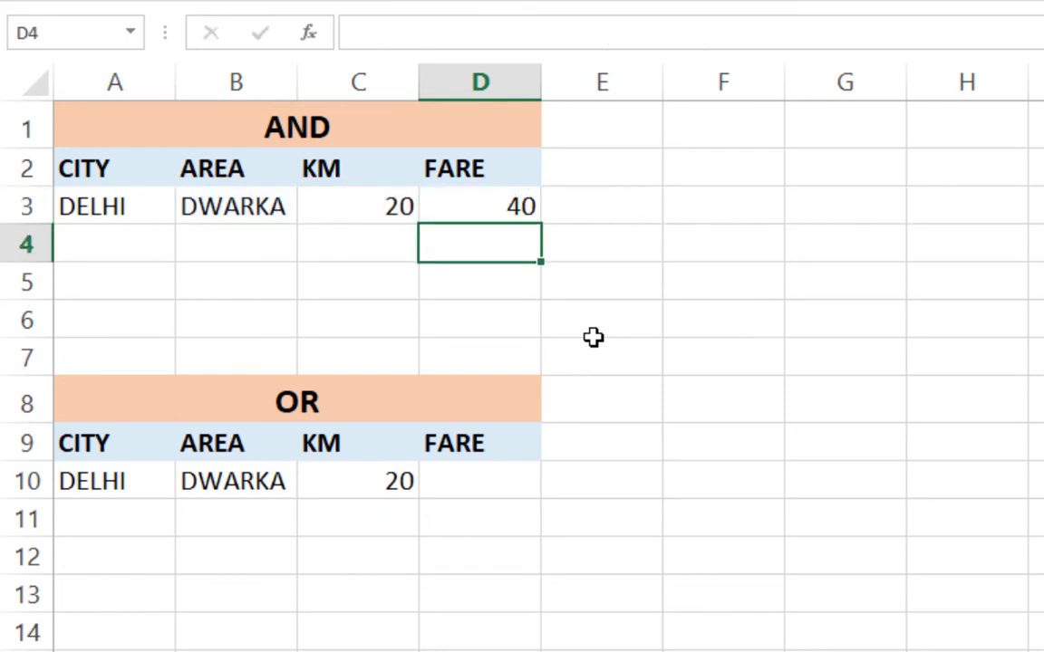
key(Up)
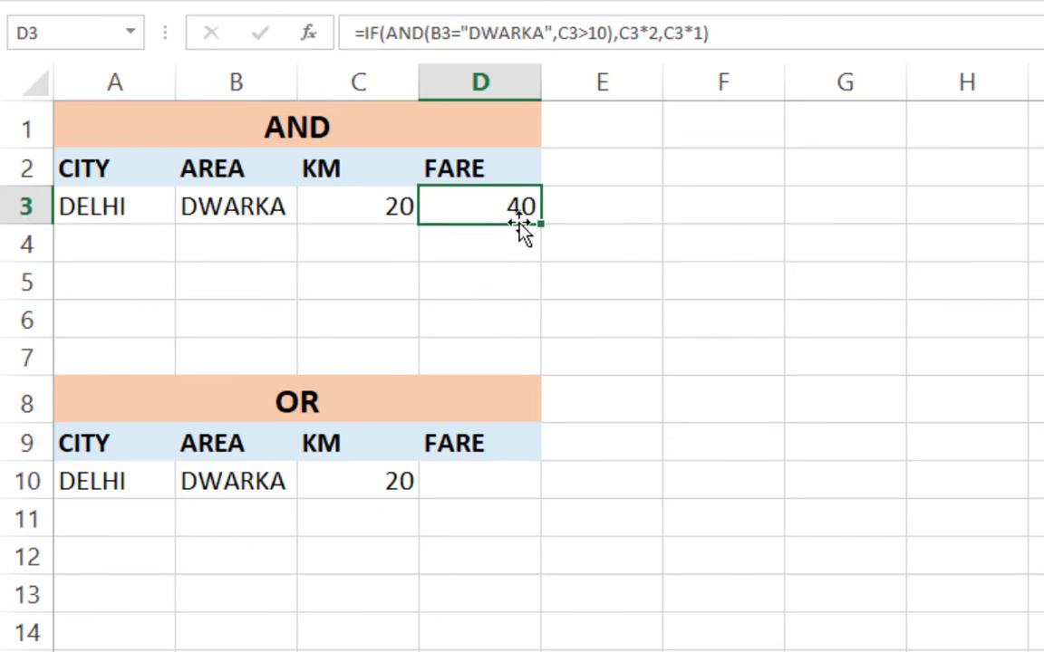
Step: Test the AND fare formula with distances below the limit by setting KM in C3 to 3 and then 5
click(360, 212)
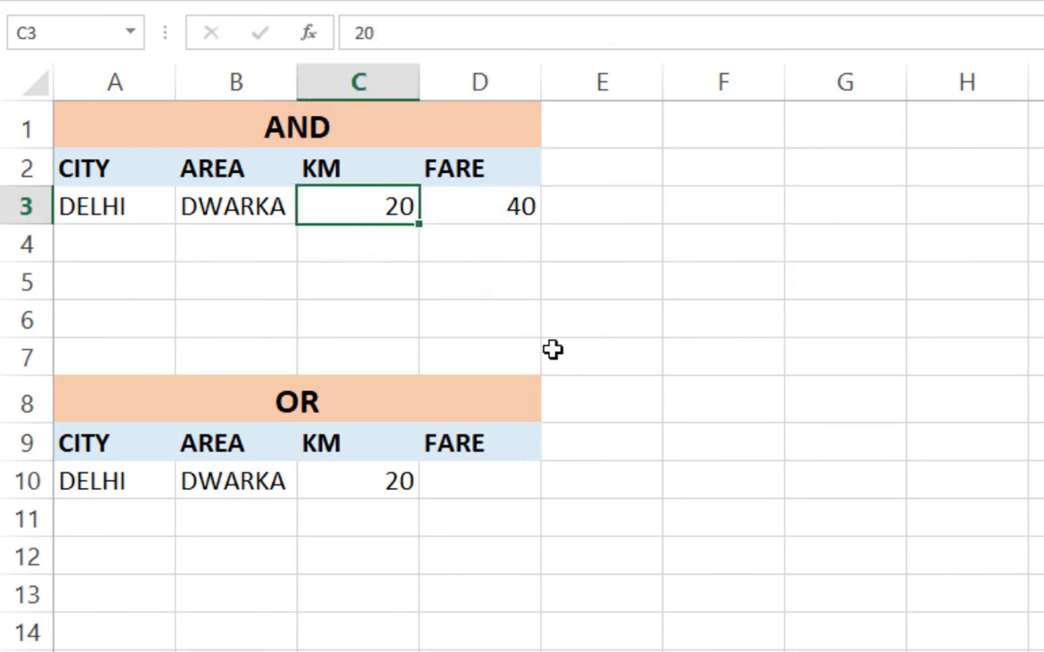
text(3)
key(Return)
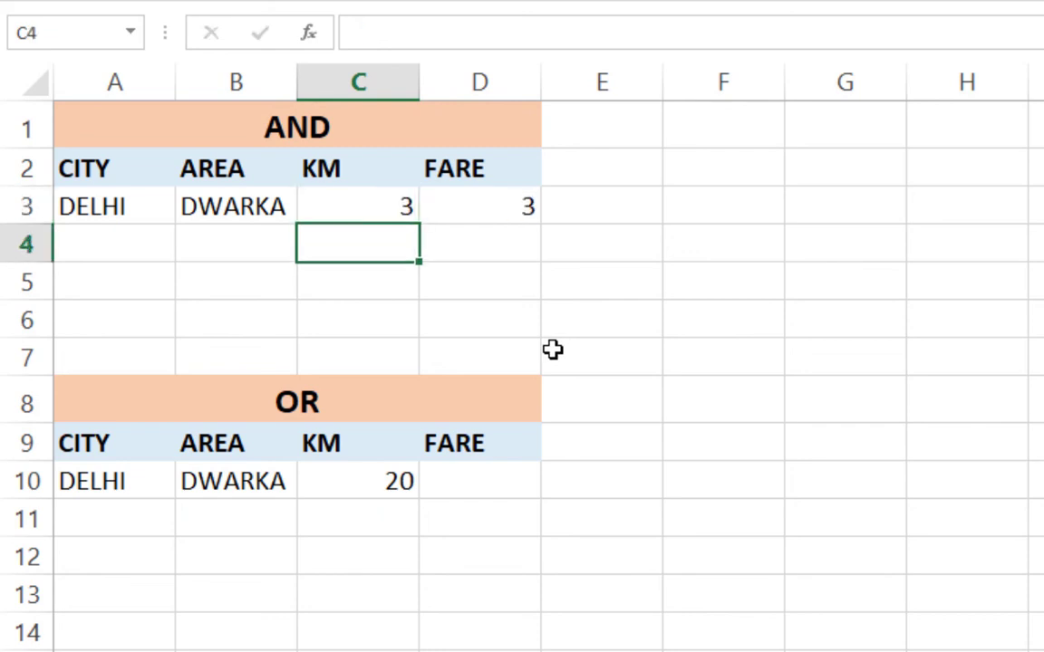
key(Up)
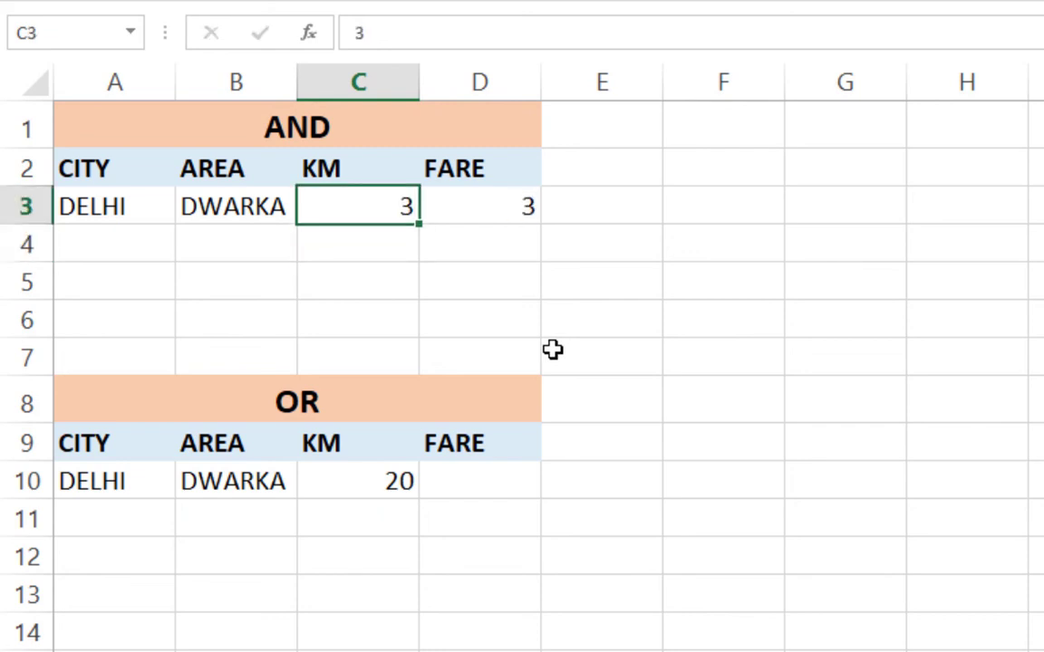
text(5)
key(Return)
Step: Test the AND fare formula with distances above the limit by setting KM in C3 to 12 and then 14
key(Up)
text(12)
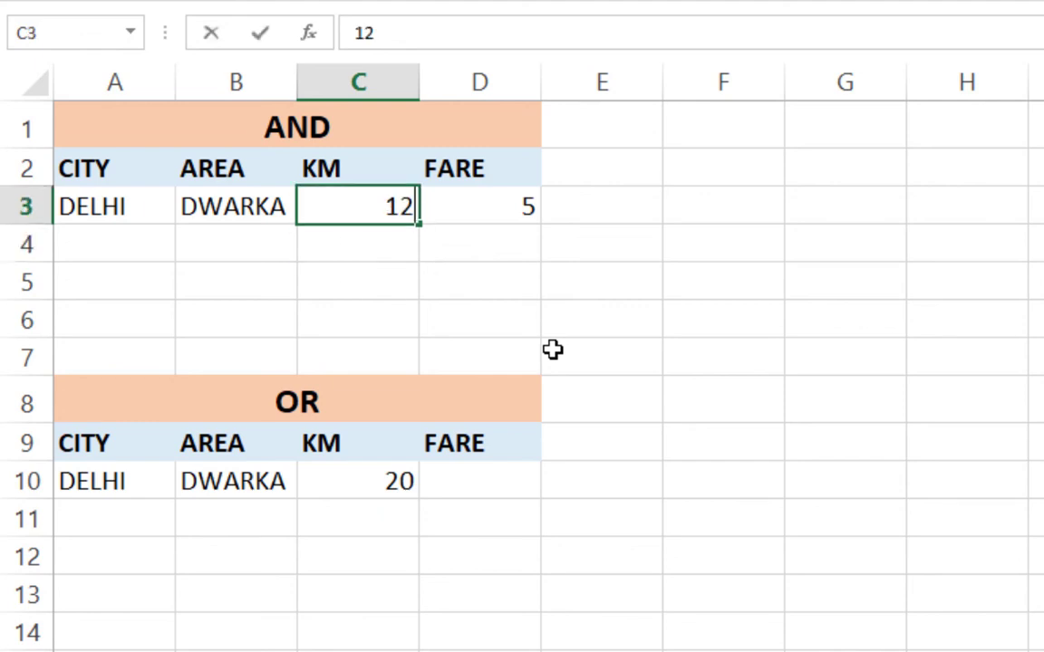
key(Return)
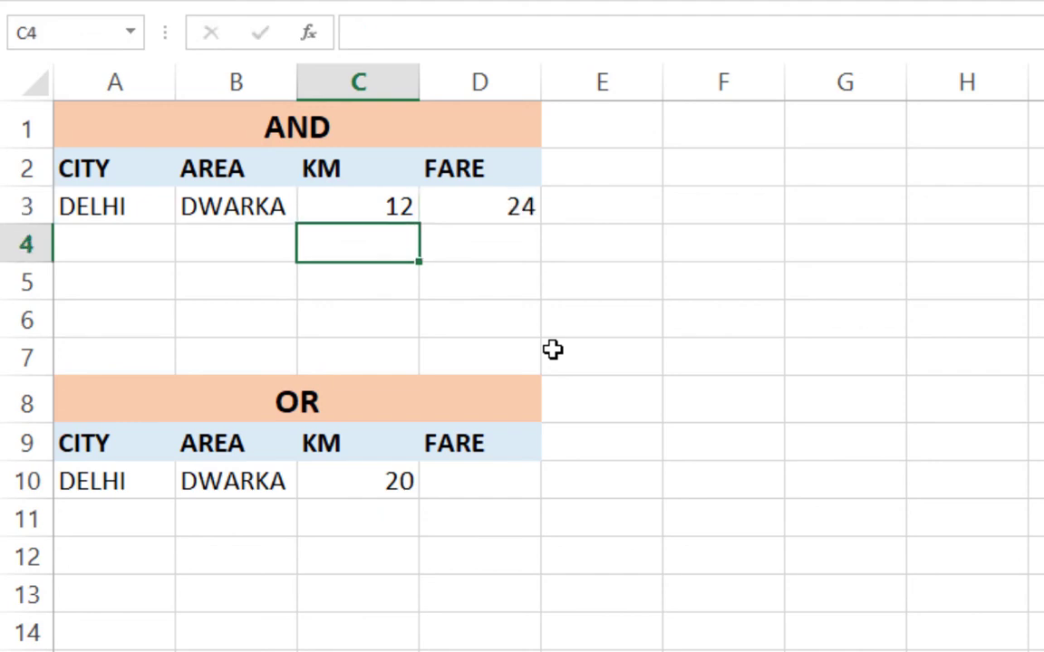
key(Up)
key(F2)
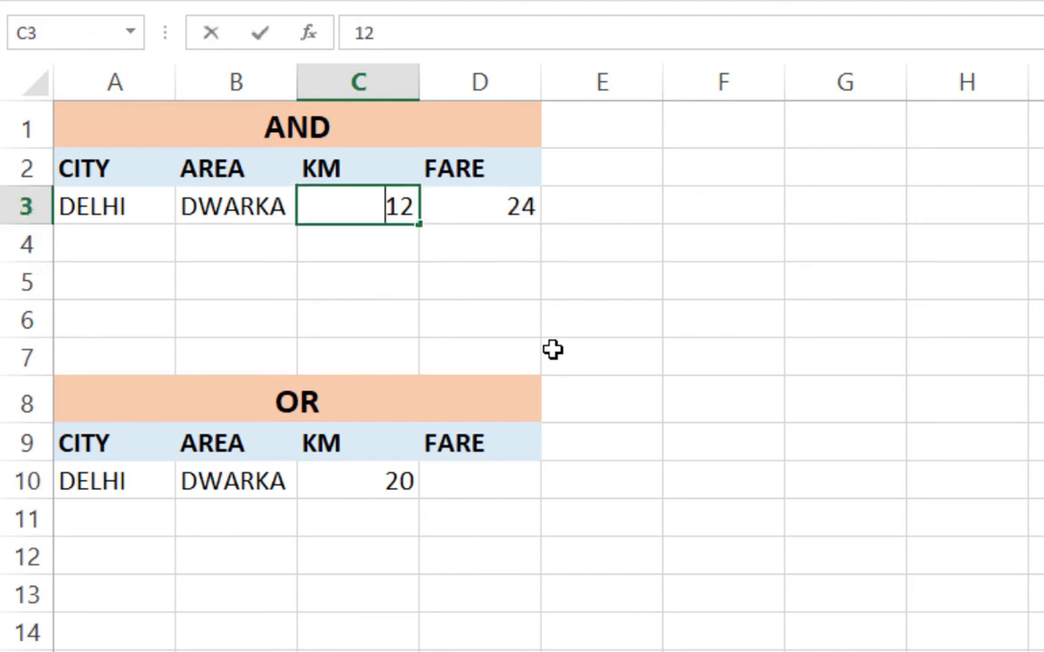
key(BackSpace)
text(4)
key(Return)
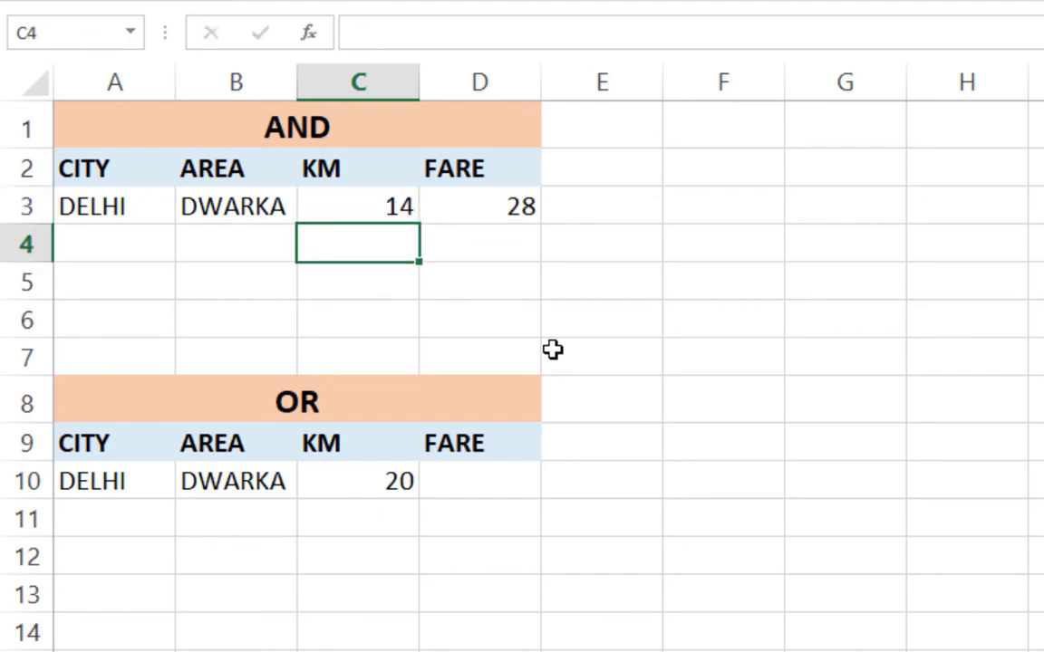
Step: Change the area in B3 to TILAK NAGAR and fit column B's width to the text
key(Up)
key(Right)
key(Right)
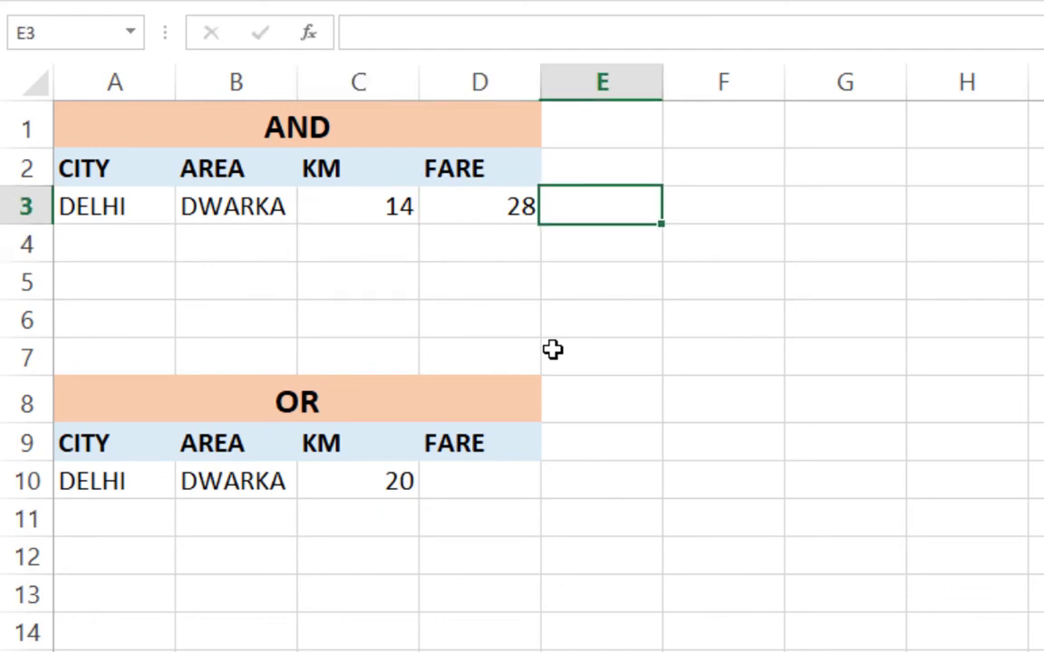
key(Left)
key(Left)
key(Left)
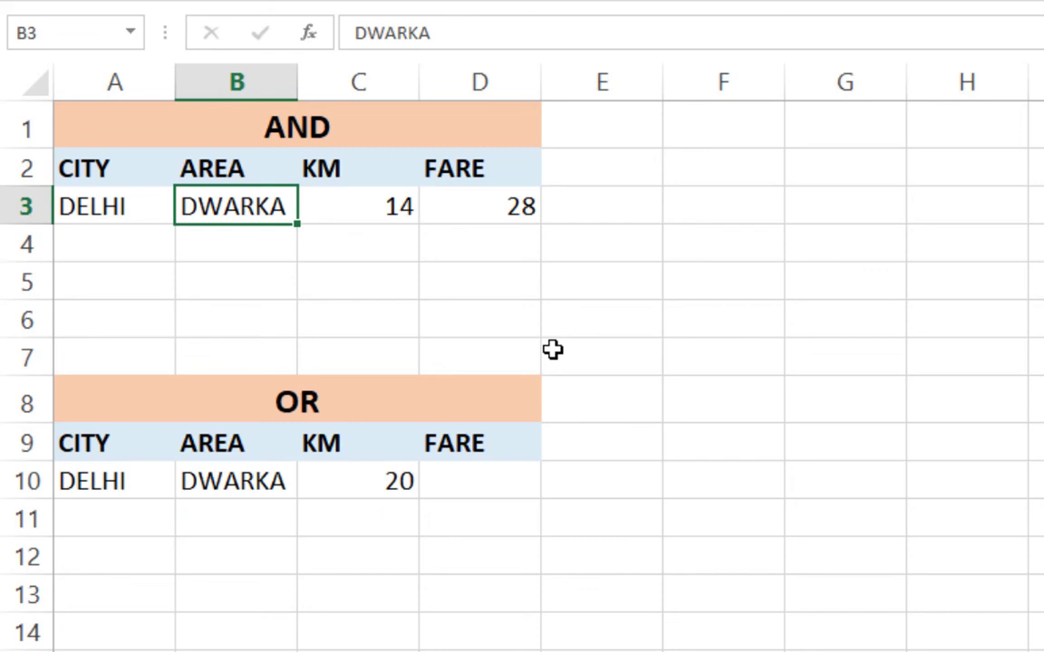
text(T)
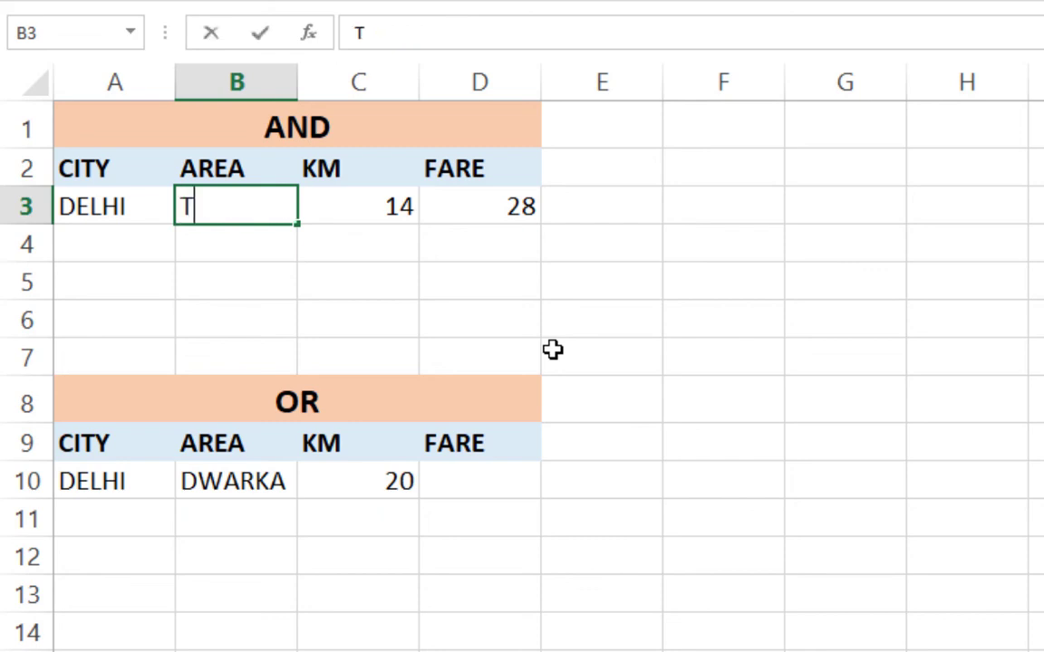
text(ILAK NAGAR)
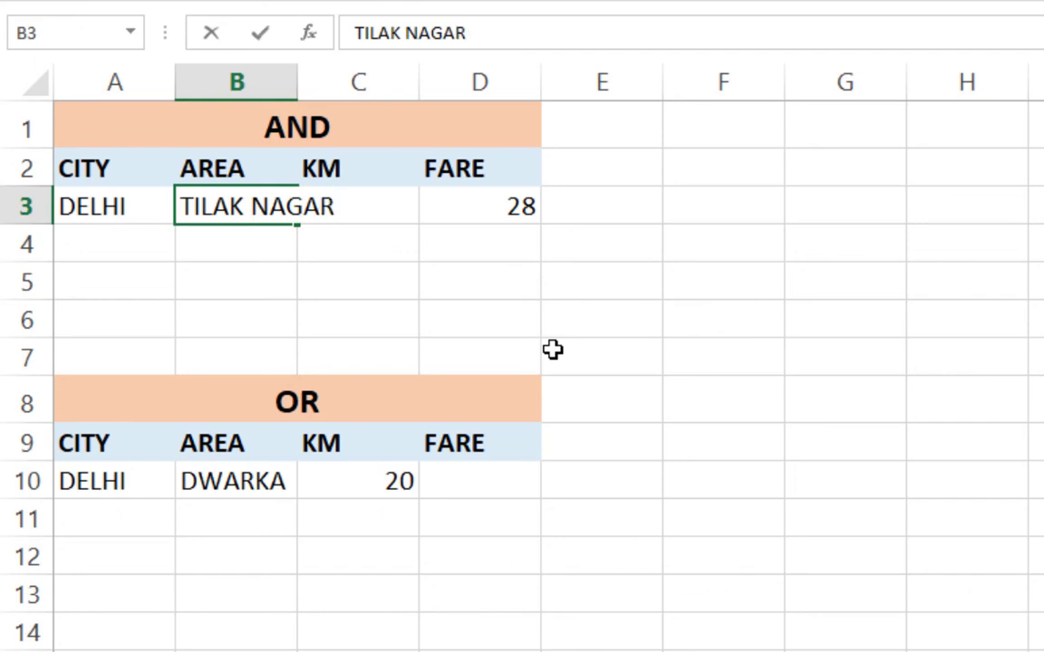
key(Return)
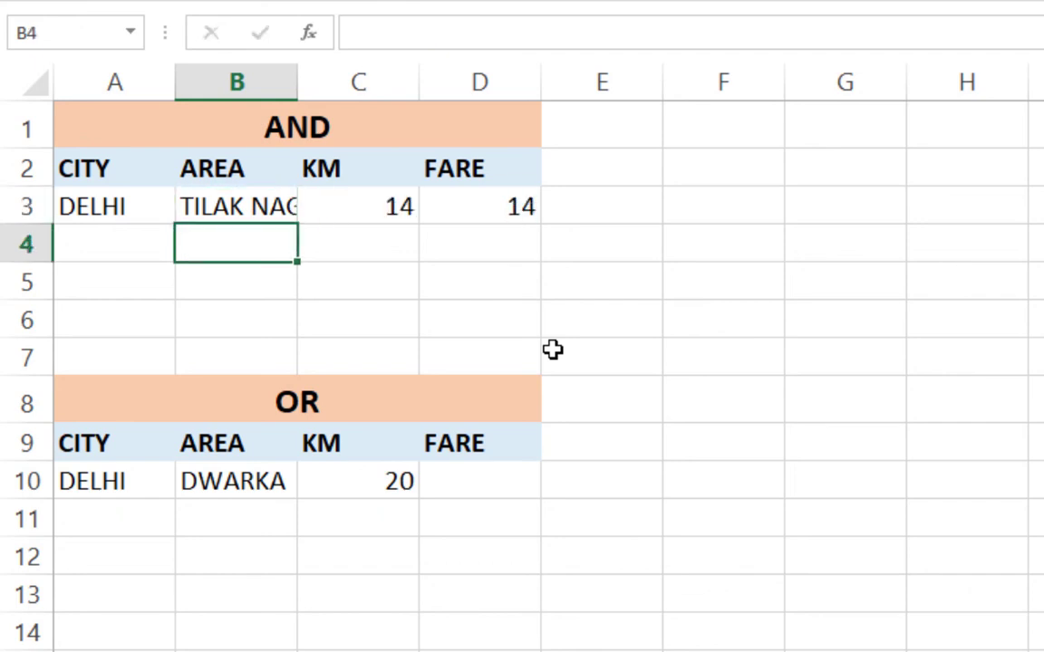
double_click(298, 82)
Step: Test the AND fare formula for TILAK NAGAR by setting KM in C3 to 5 and then 50
click(547, 205)
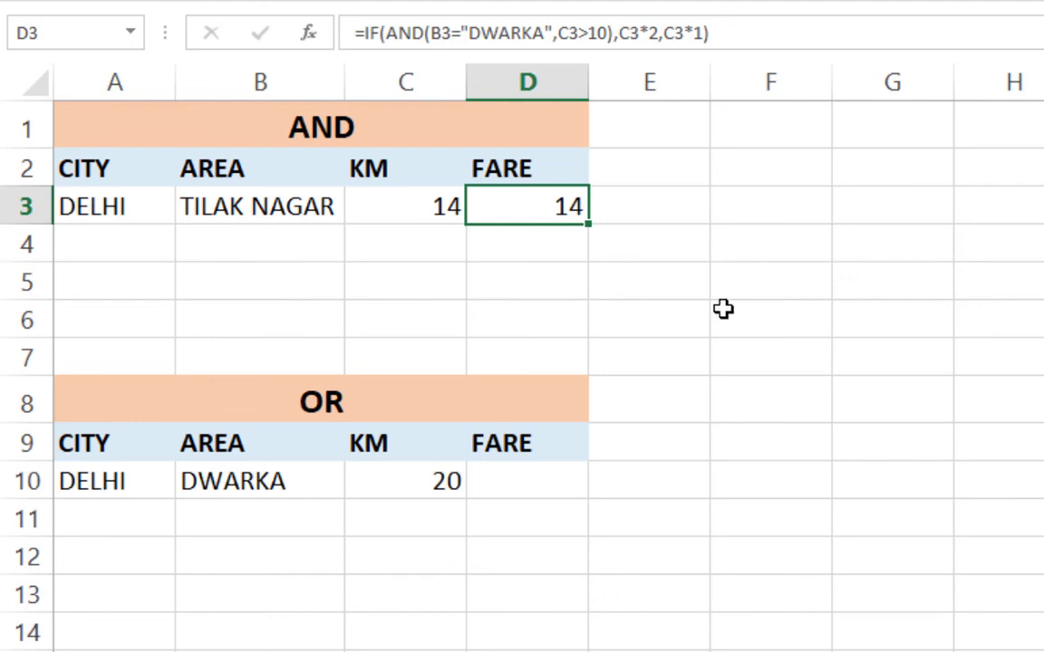
key(Left)
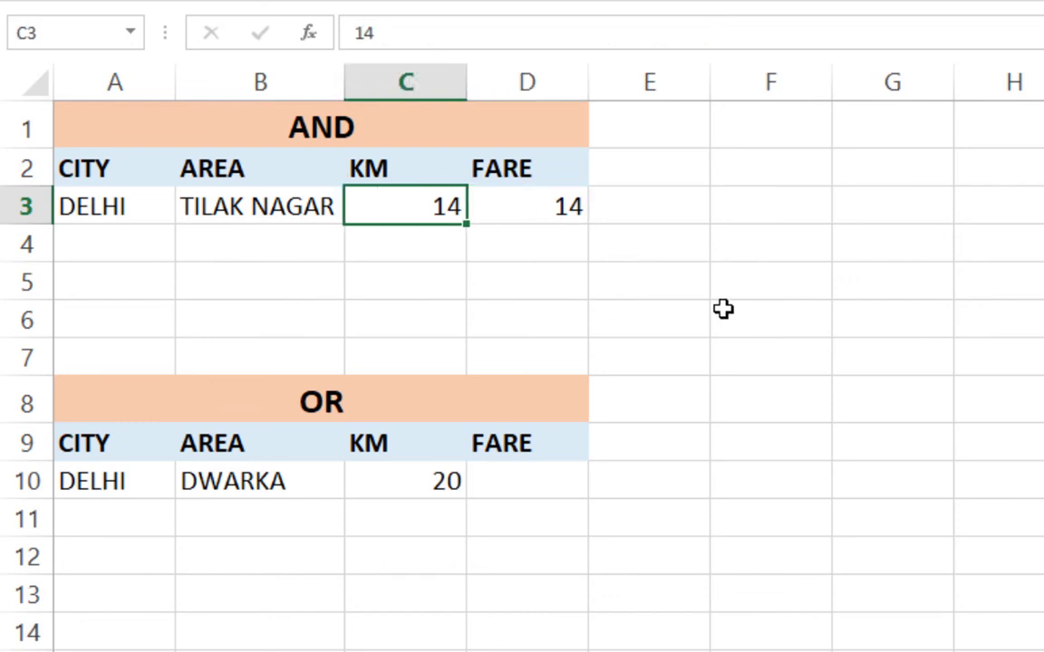
key(F2)
key(BackSpace)
key(BackSpace)
text(5)
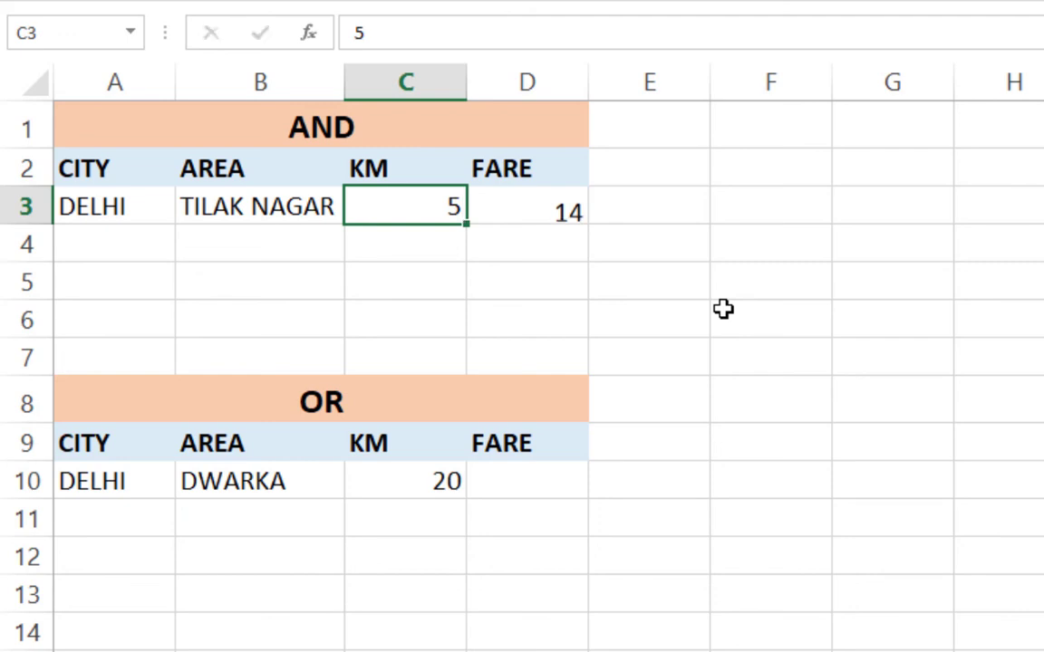
key(Return)
key(Up)
key(F2)
text(0)
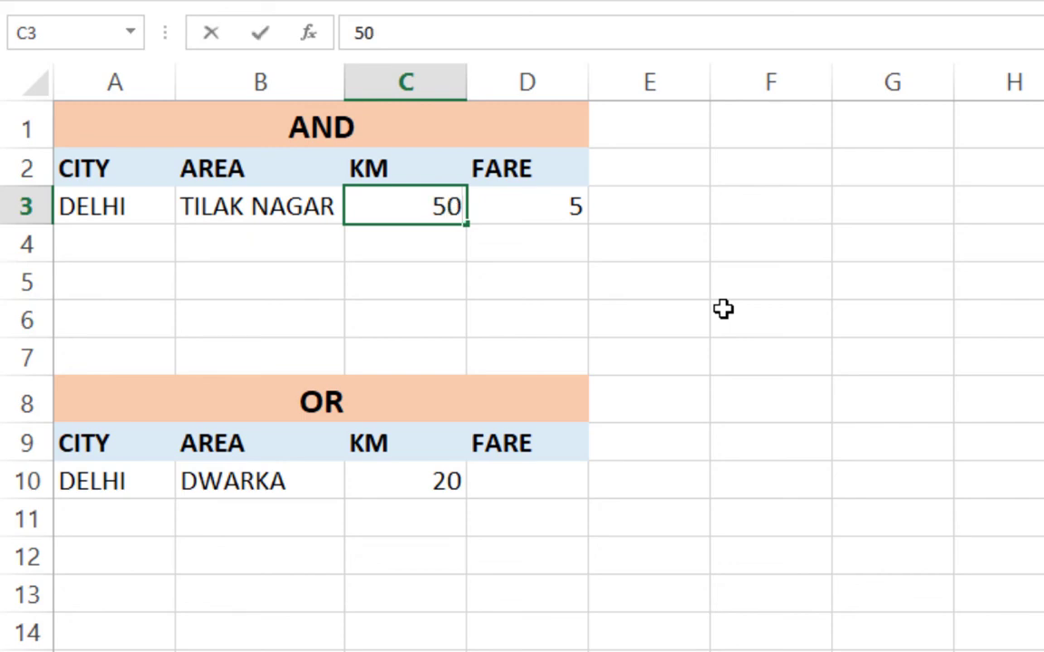
key(Return)
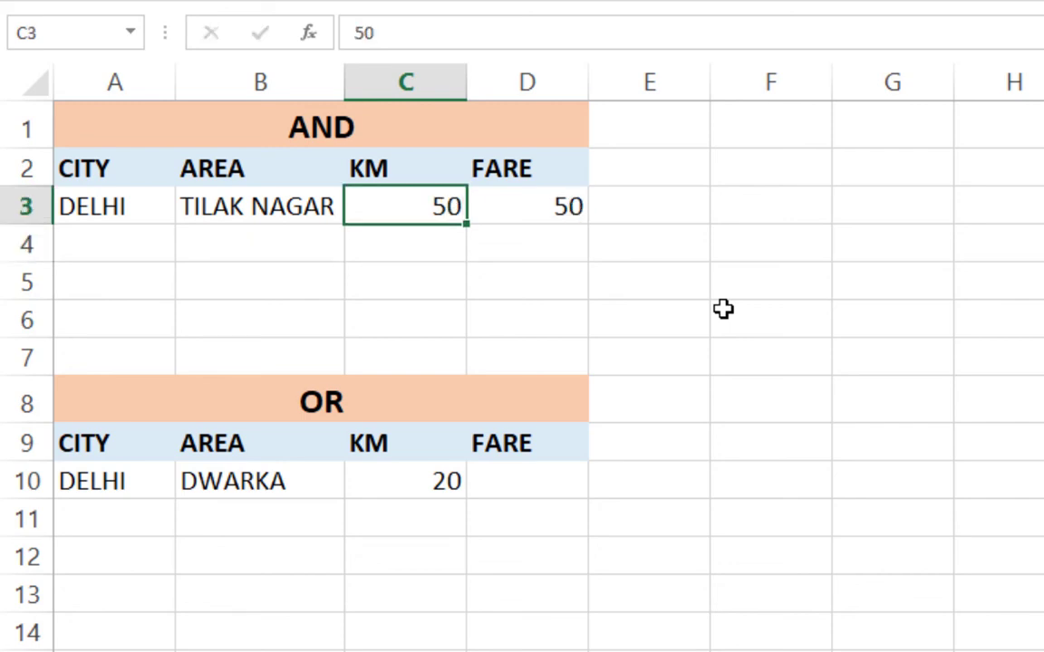
Step: Review the AND fare formula in D3 and set the area in B3 back to DWARKA
click(535, 209)
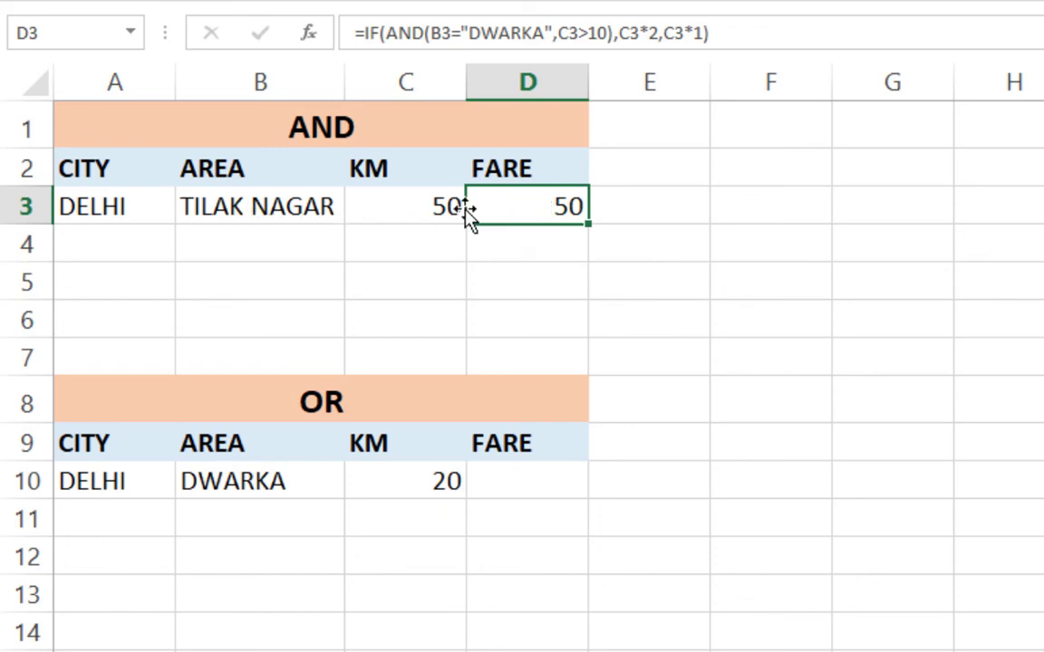
double_click(563, 211)
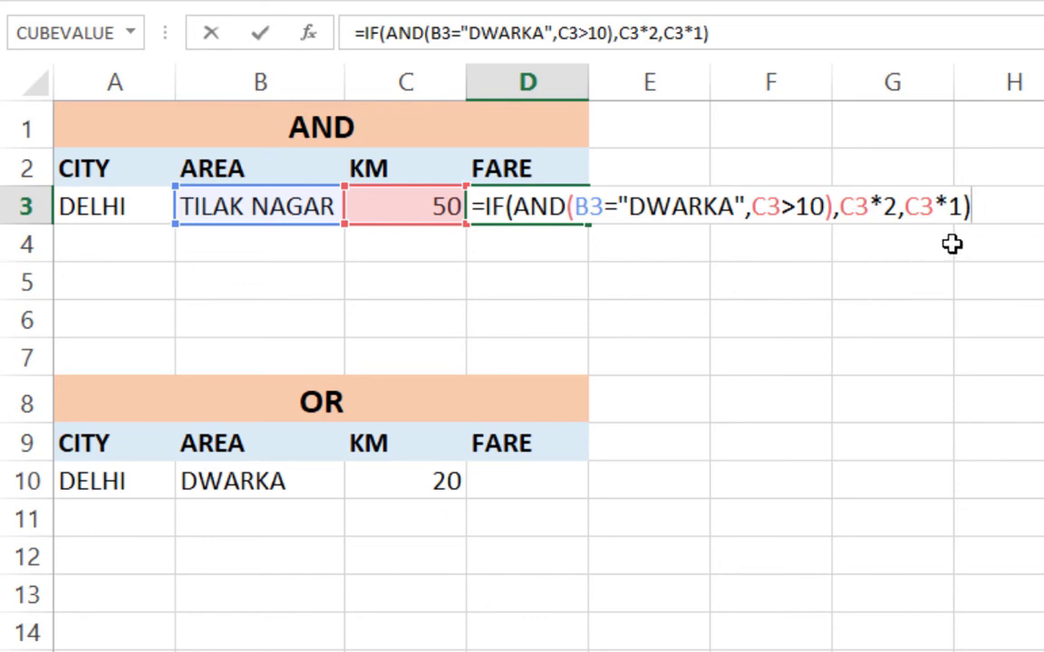
key(Return)
key(Up)
key(Left)
key(Left)
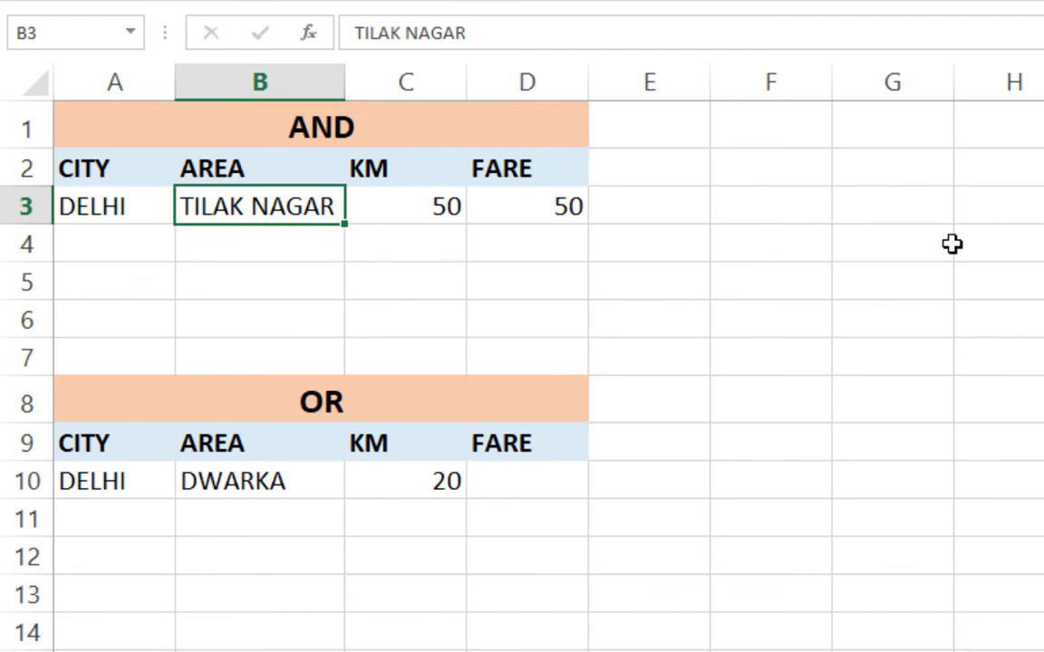
text(DWARKA)
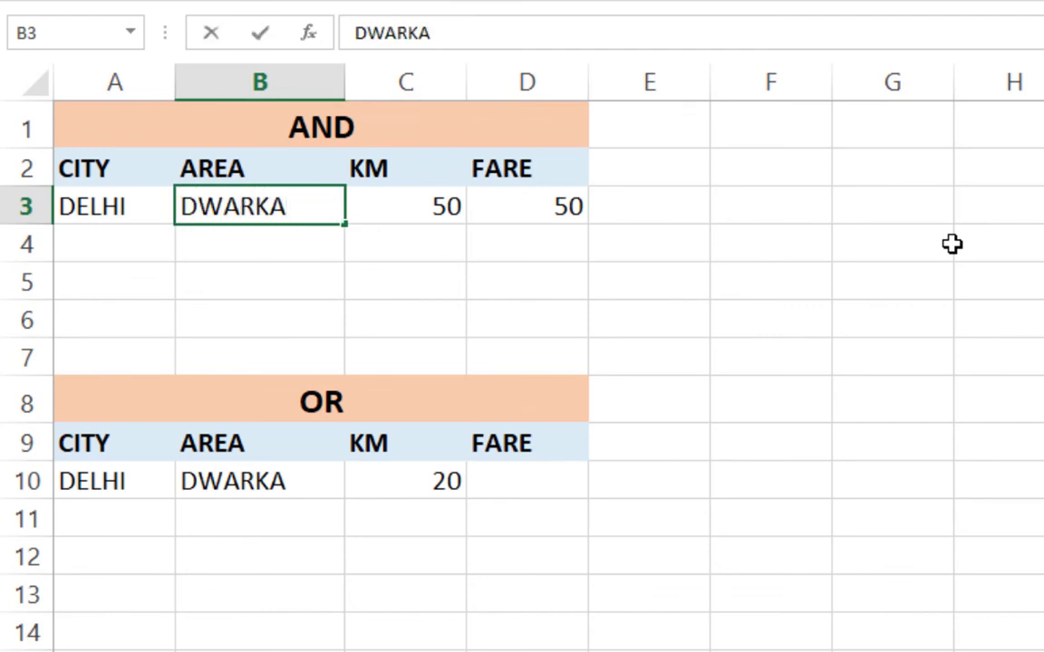
key(Return)
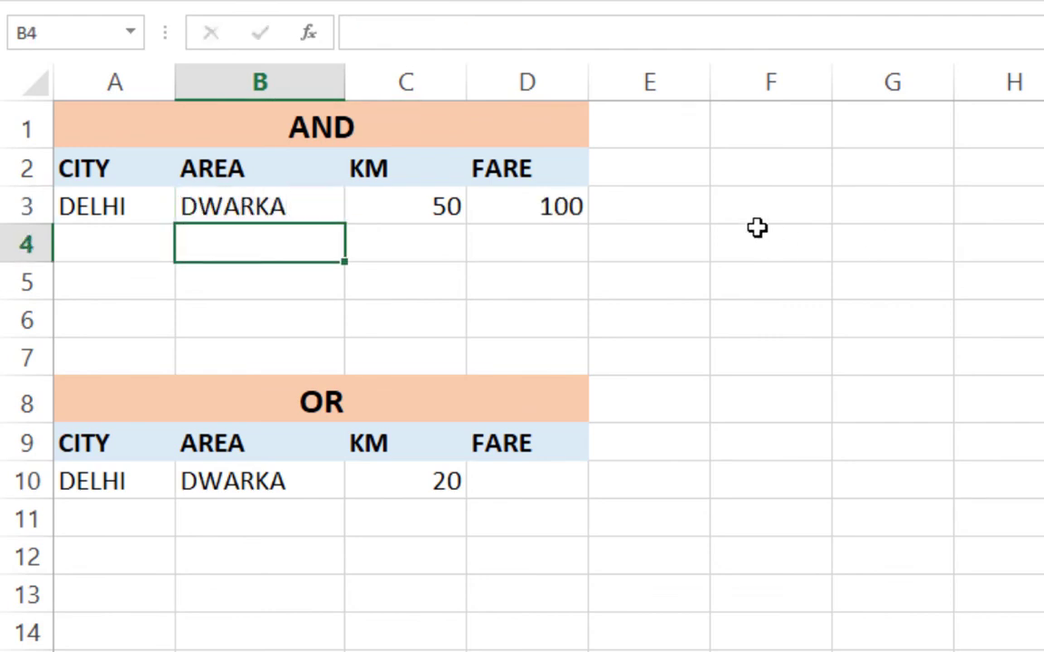
Step: Set KM in C3 to 20 and check the fare formula in D3
click(567, 207)
click(414, 207)
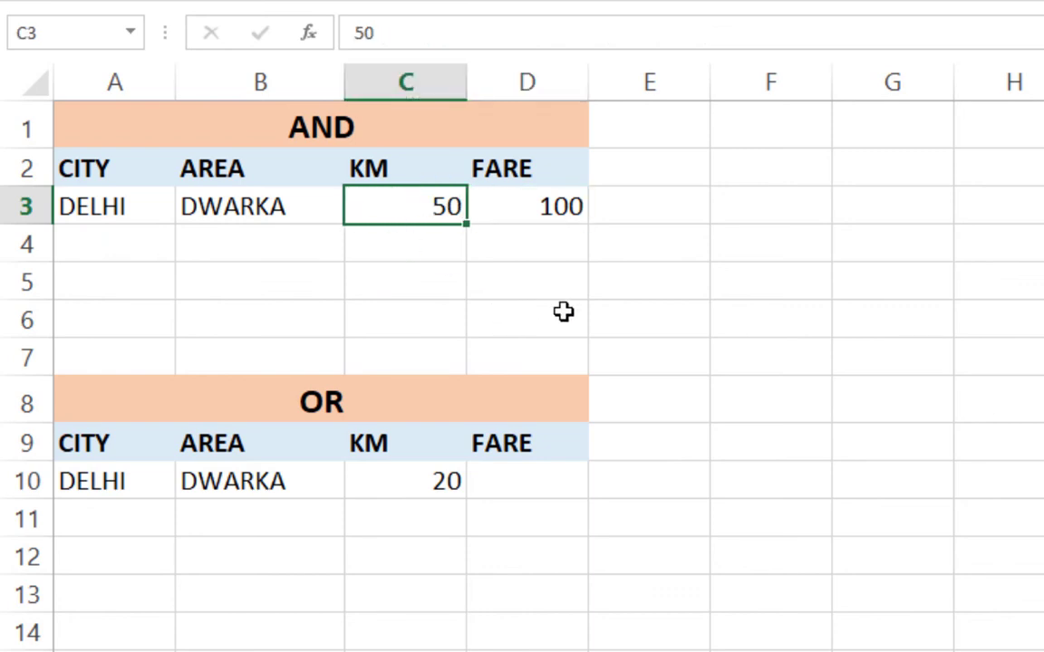
text(20)
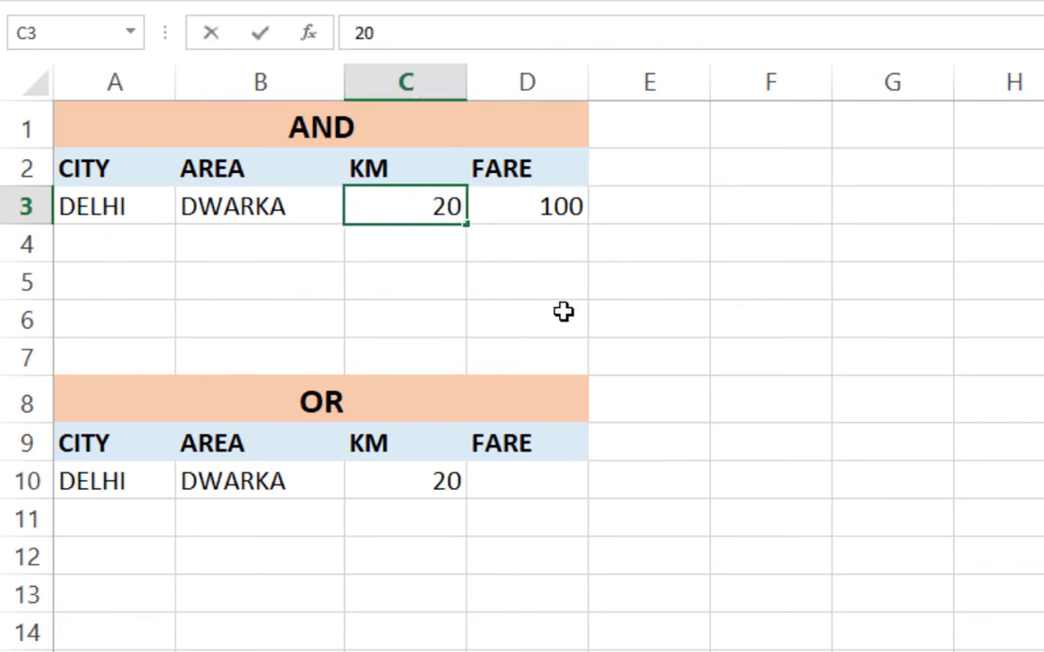
key(Return)
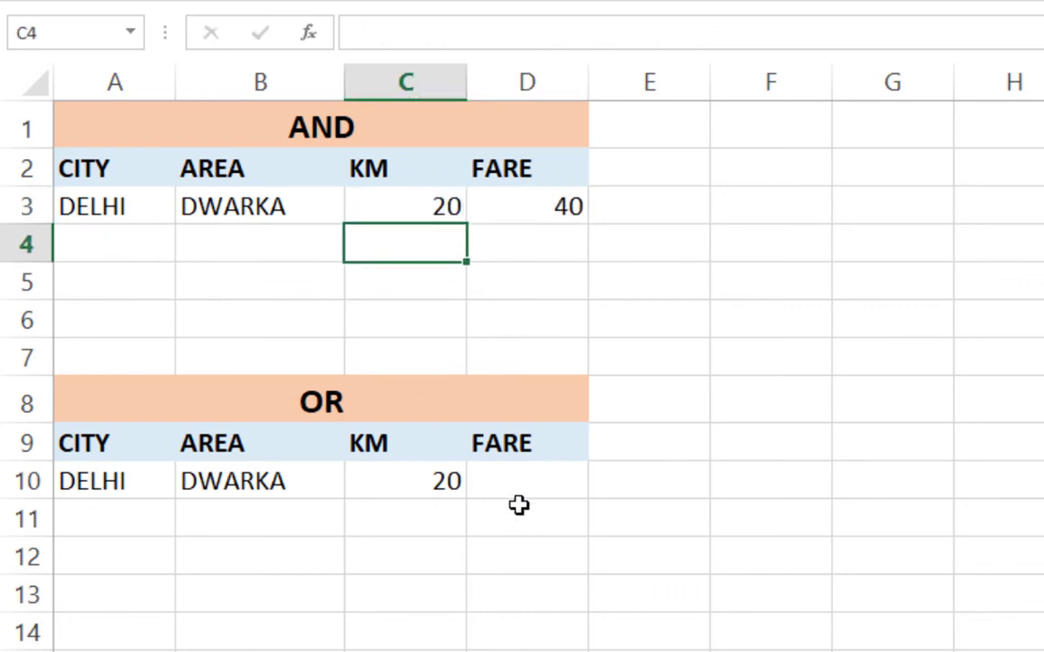
click(567, 208)
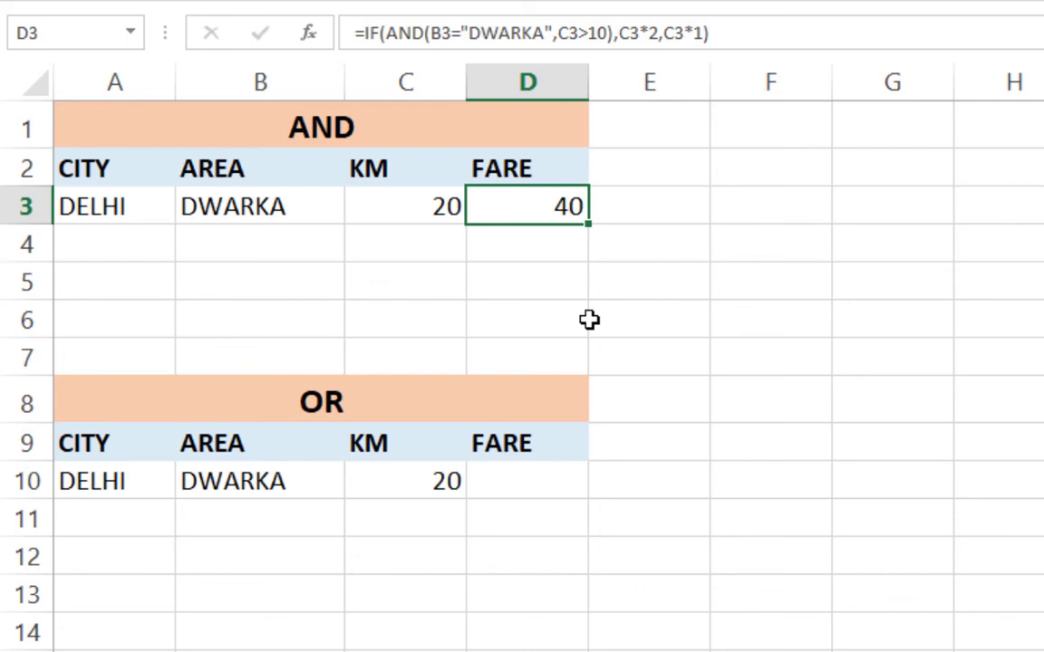
Step: Start an IF formula in D10 of the OR table with a nested OR function as its logical test
click(559, 480)
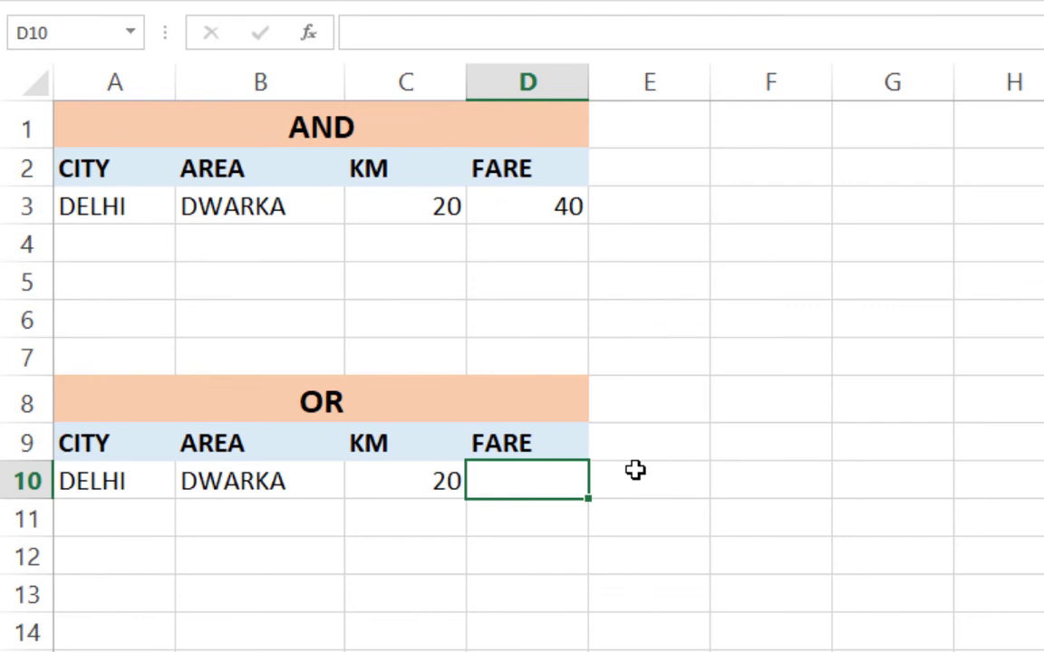
text(=)
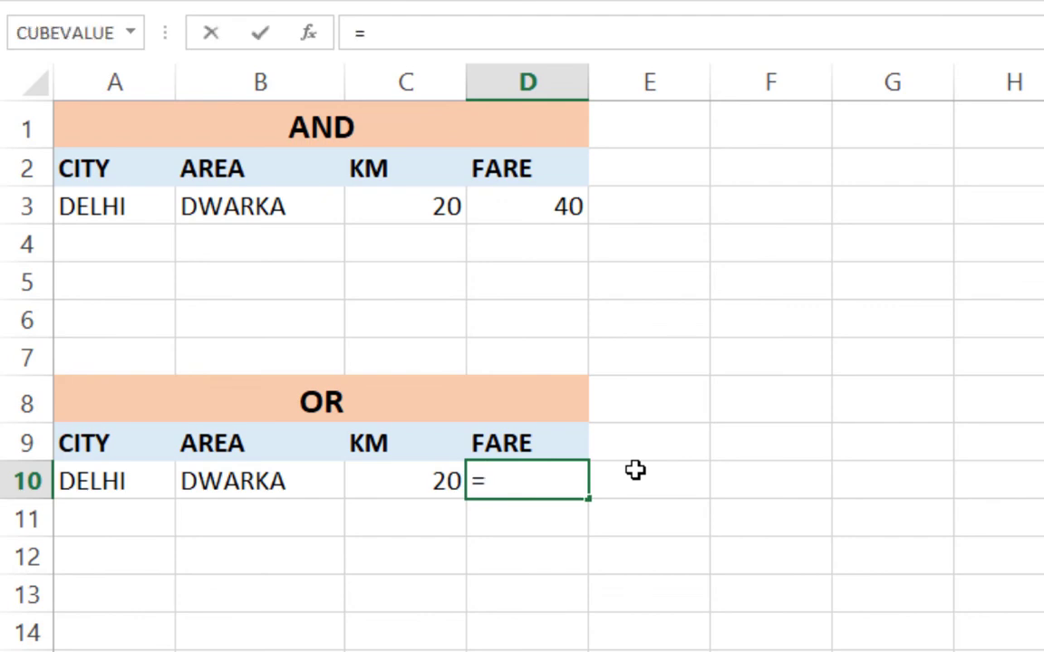
text(IF)
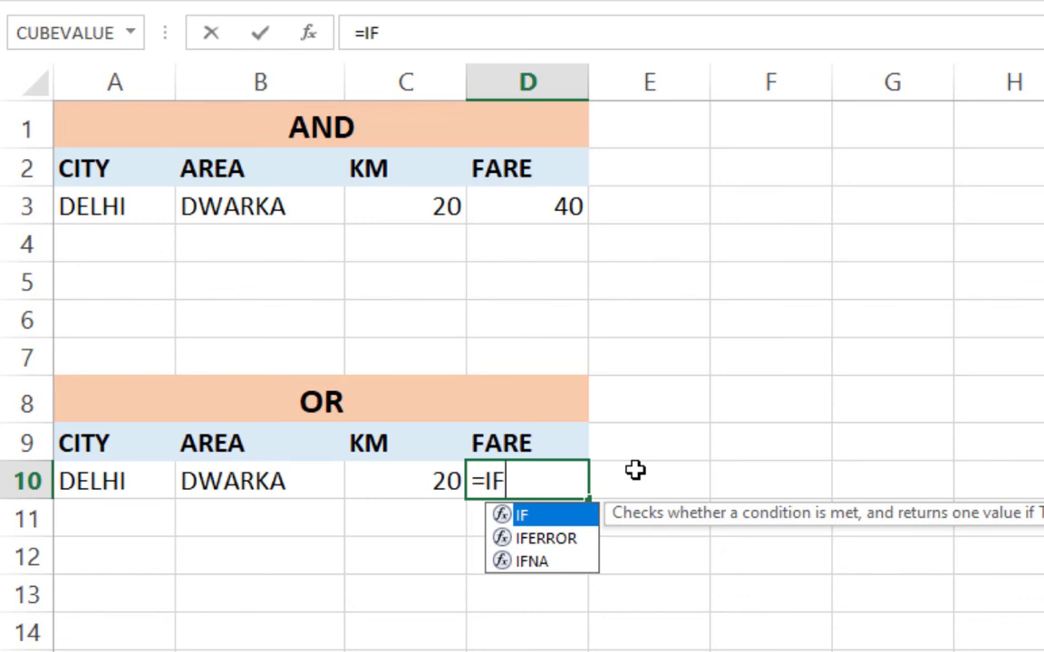
text(()
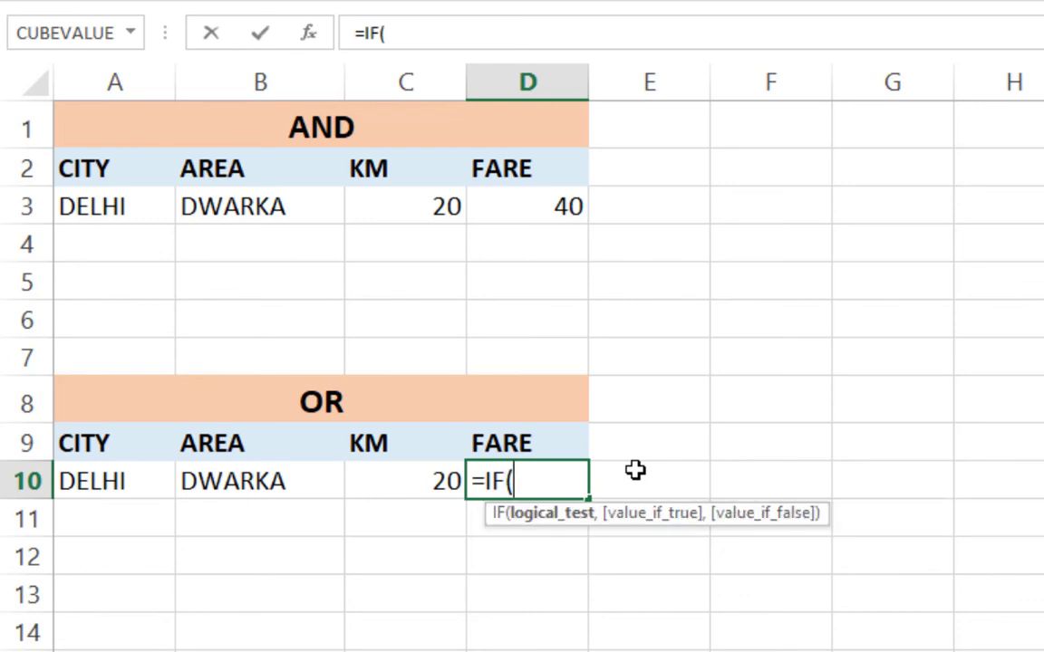
text(OR)
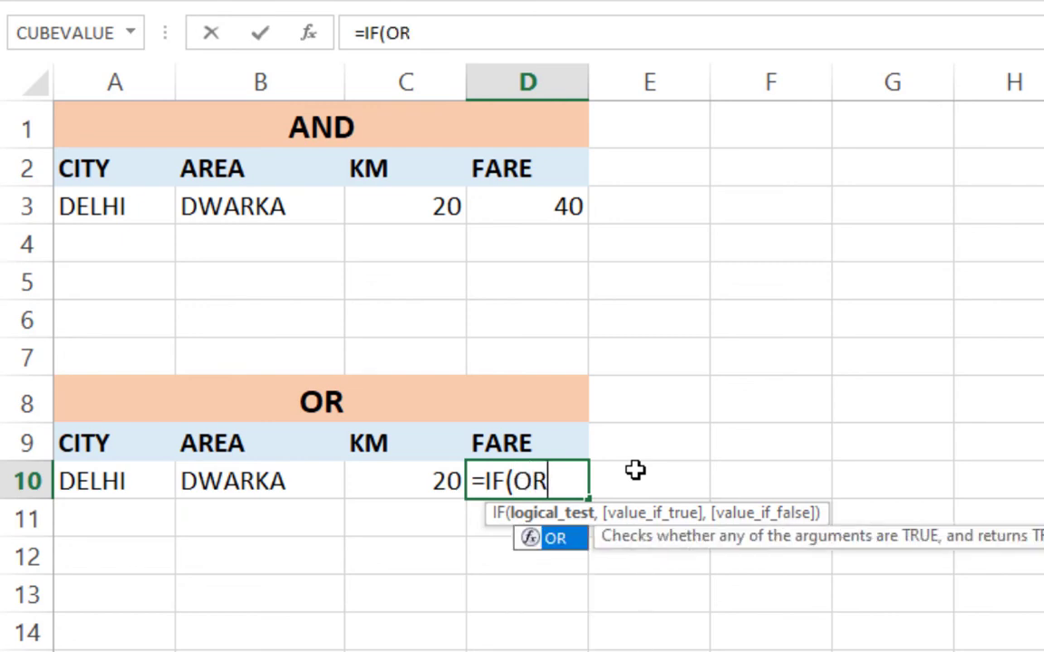
text(()
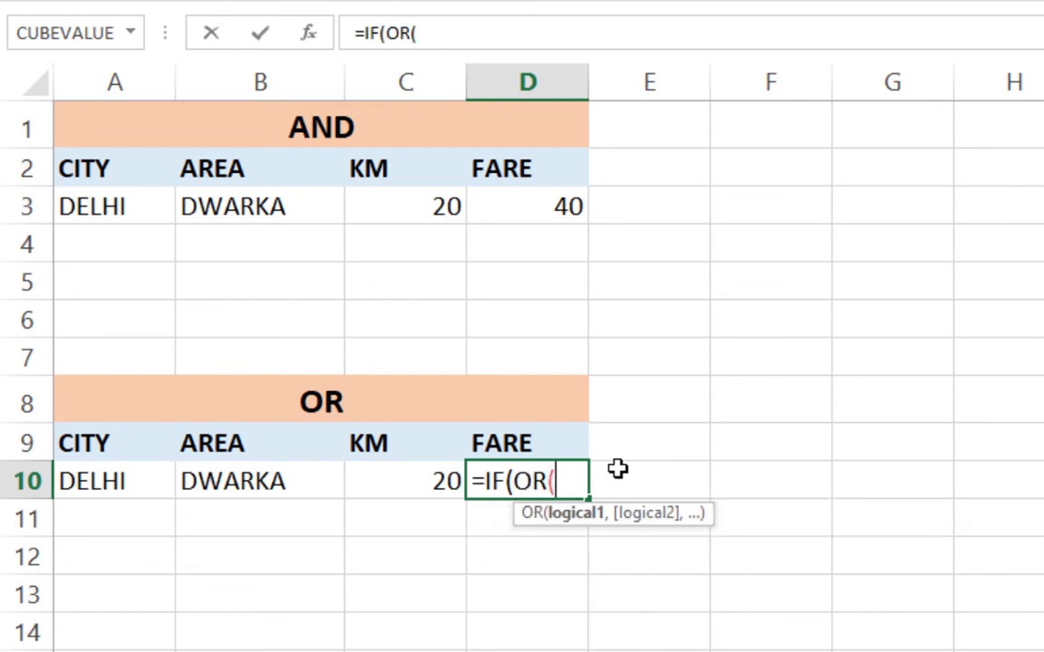
Step: Give the OR function the conditions B10="DWARKA" and C10>10, and close its parenthesis
click(245, 487)
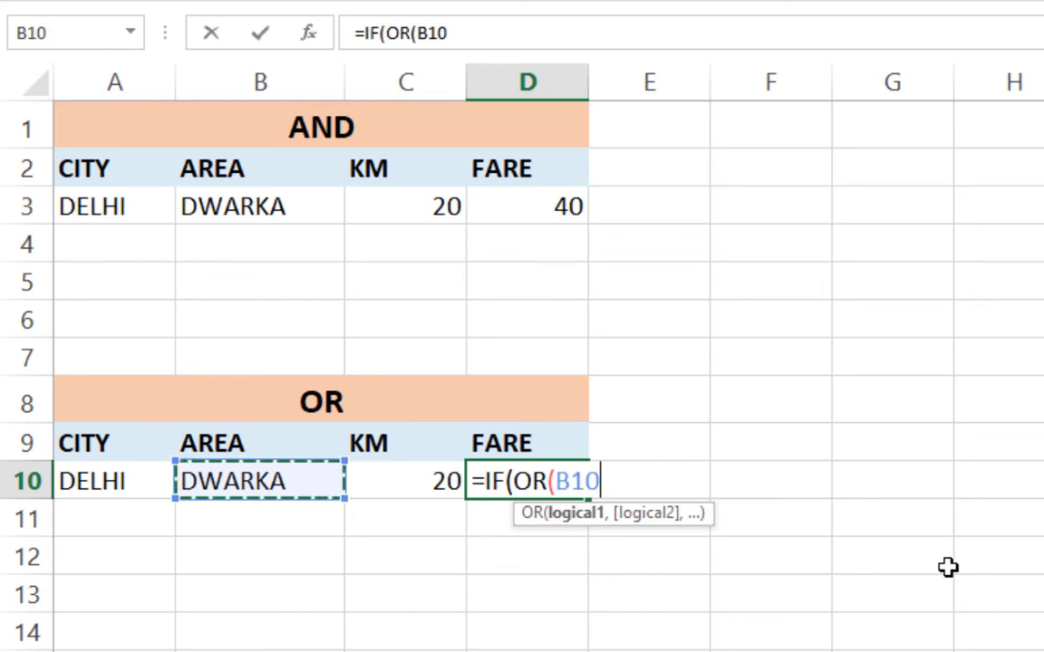
text(=)
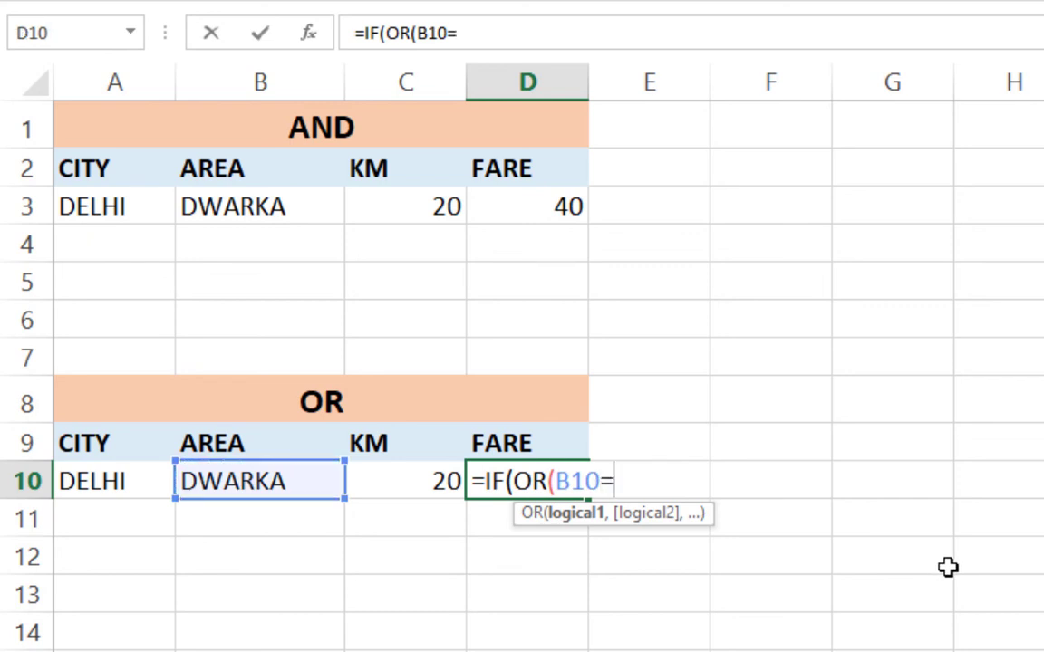
text("DWARK)
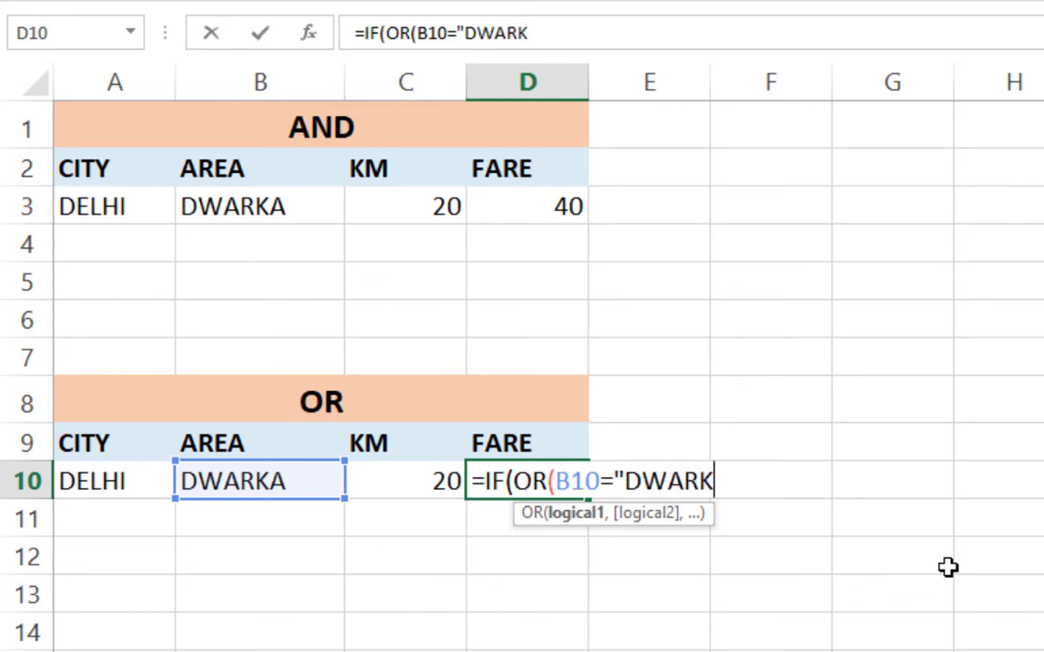
text(A")
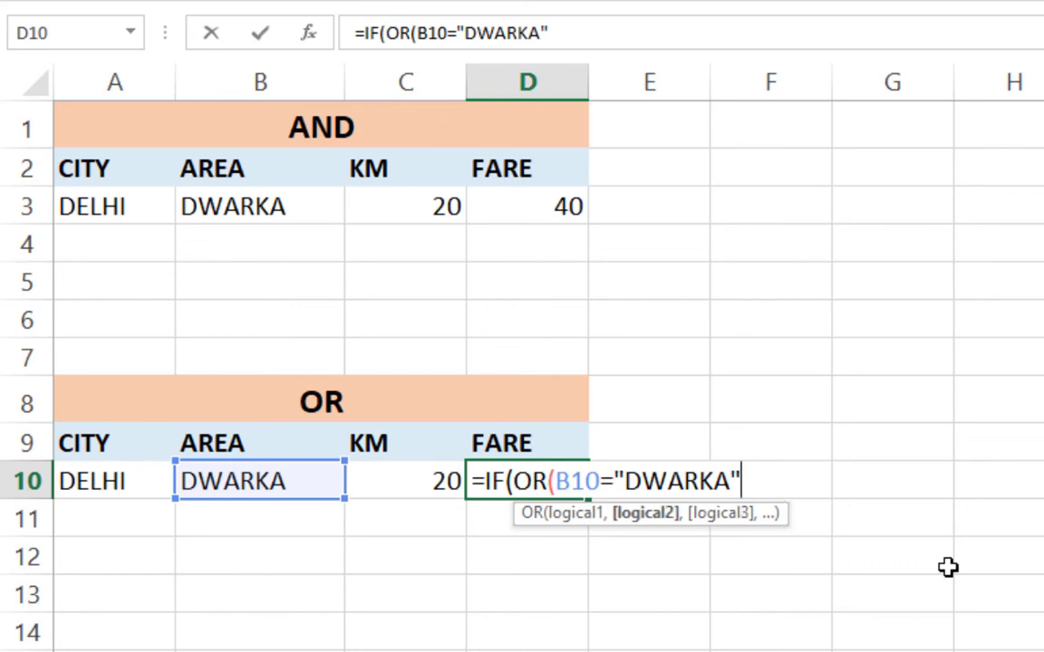
text(,)
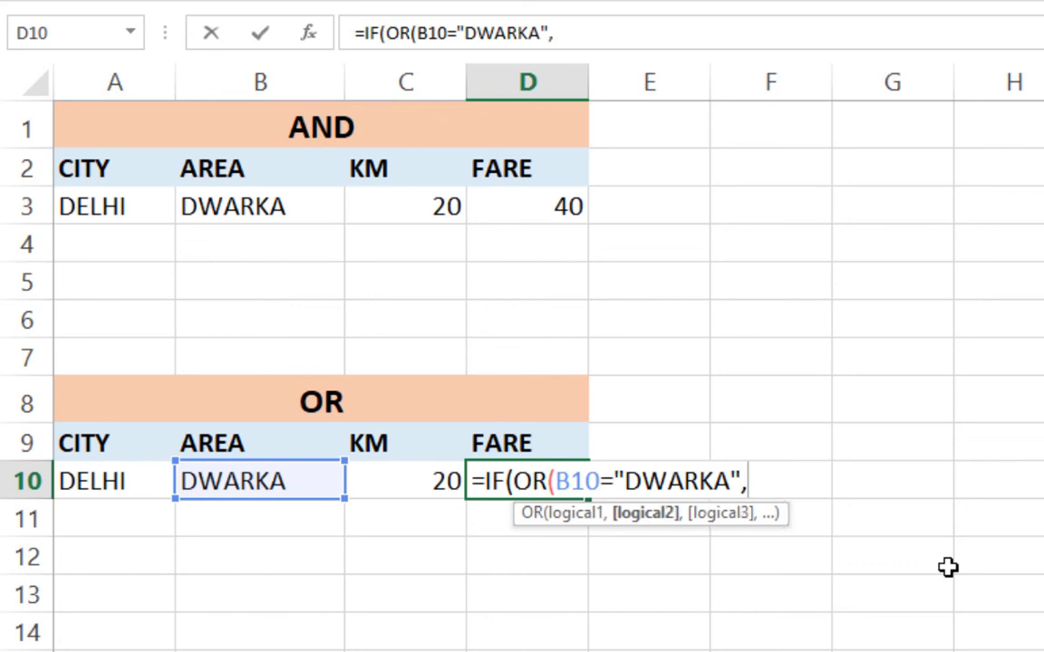
click(408, 485)
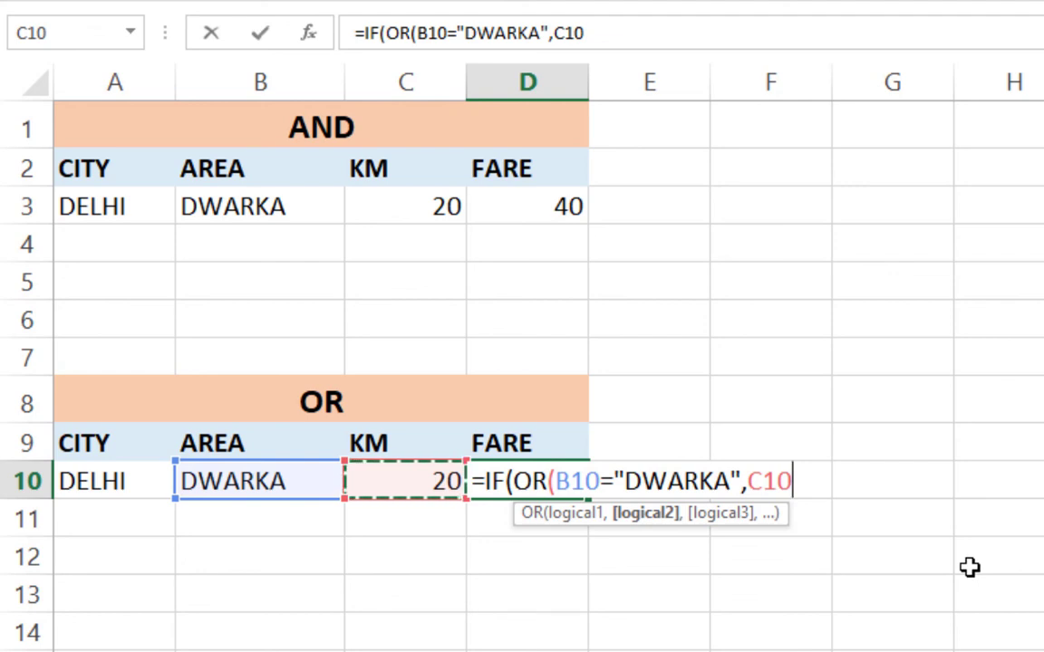
text(>)
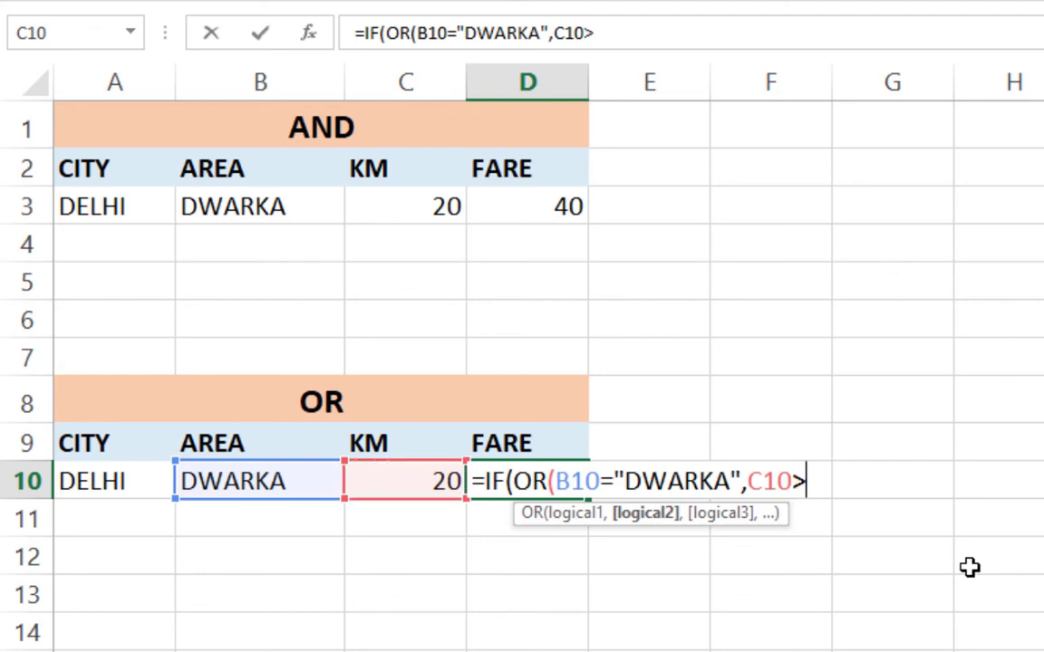
text(10)
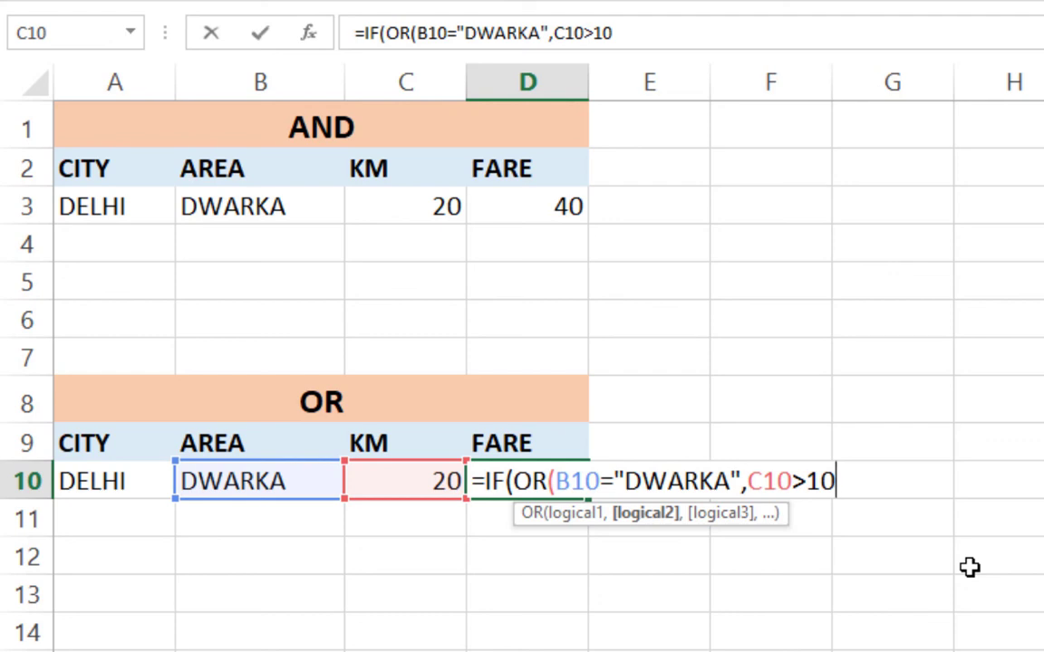
text(),)
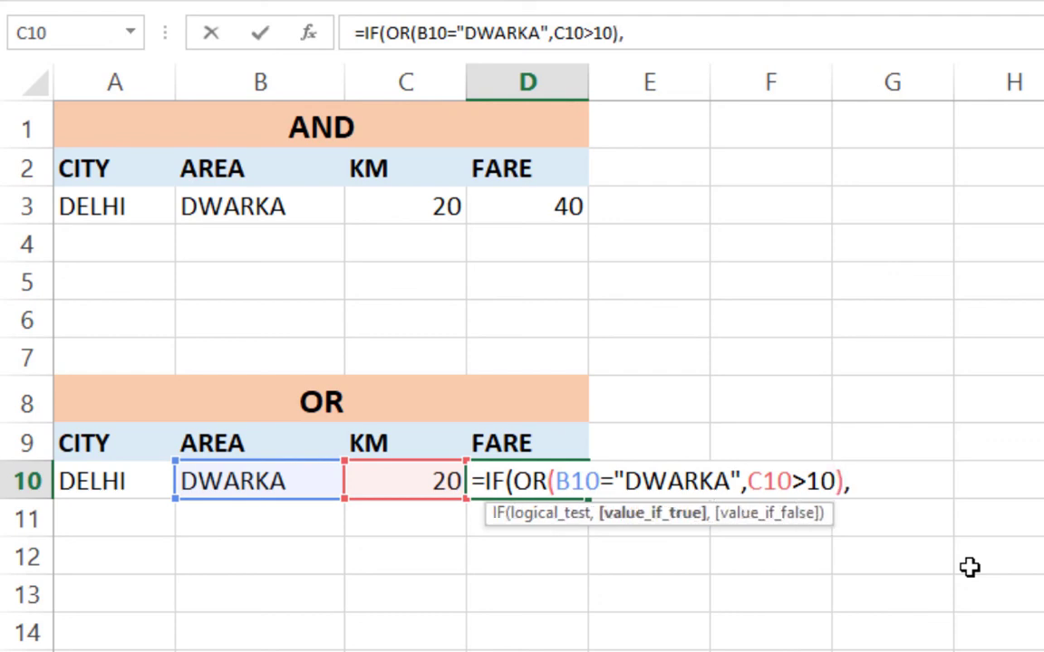
Step: Complete the IF formula in D10 with C10*2 as the value if true and C10*1 as the value if false
click(396, 483)
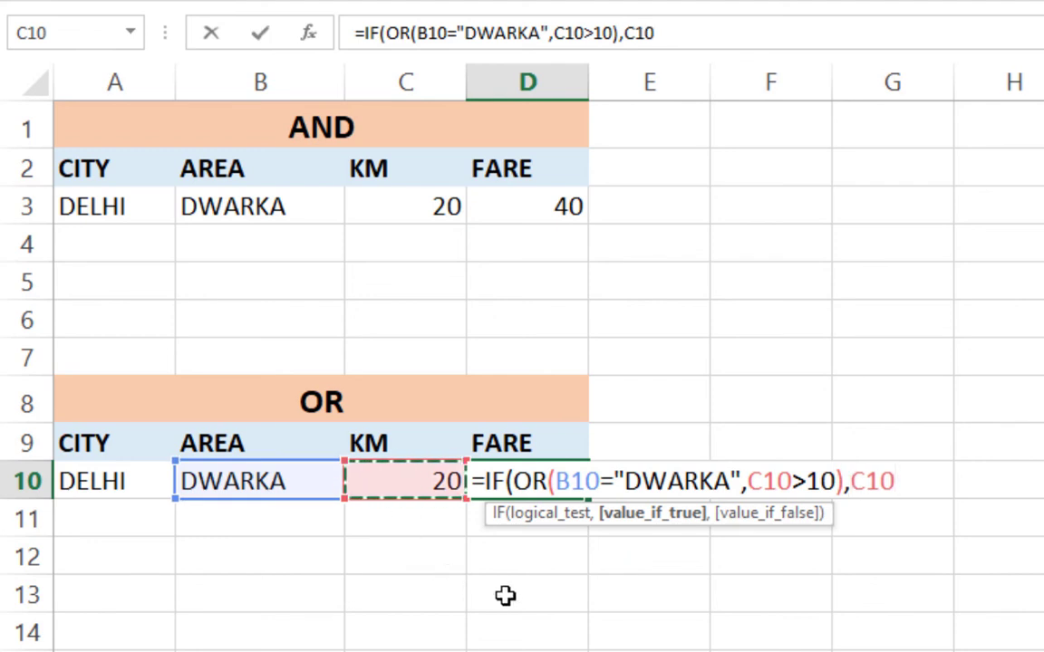
text(*2)
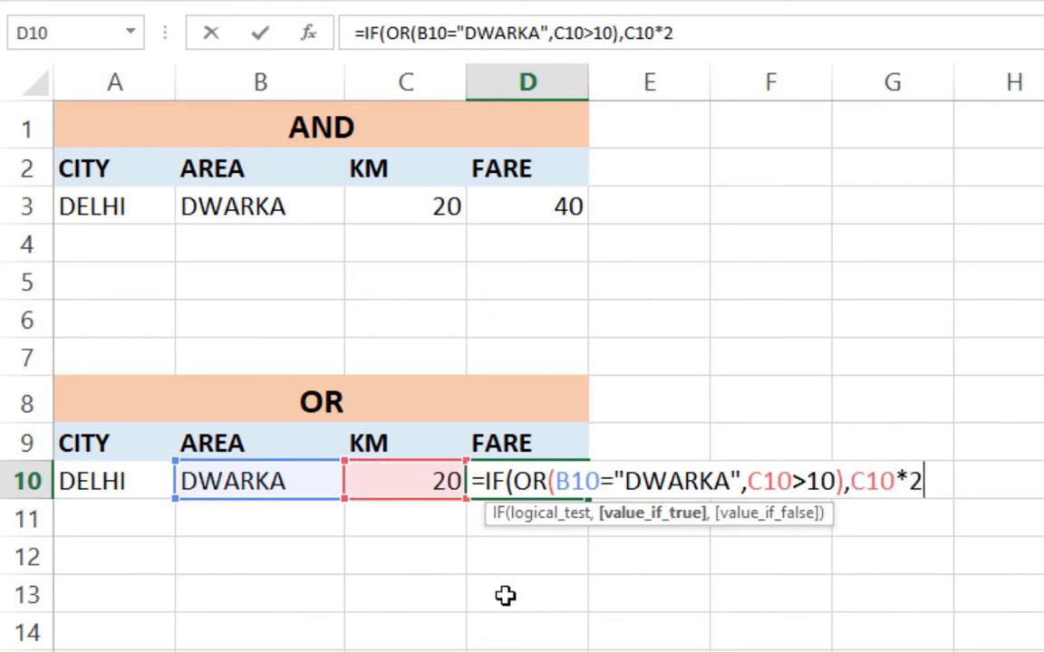
text(,)
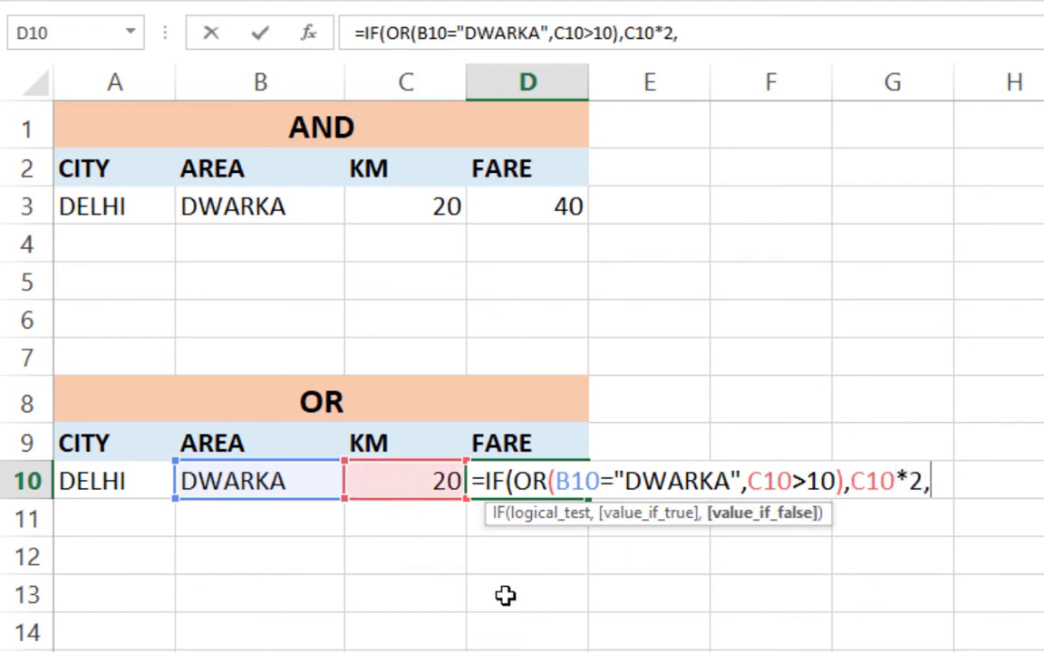
click(400, 477)
text(*)
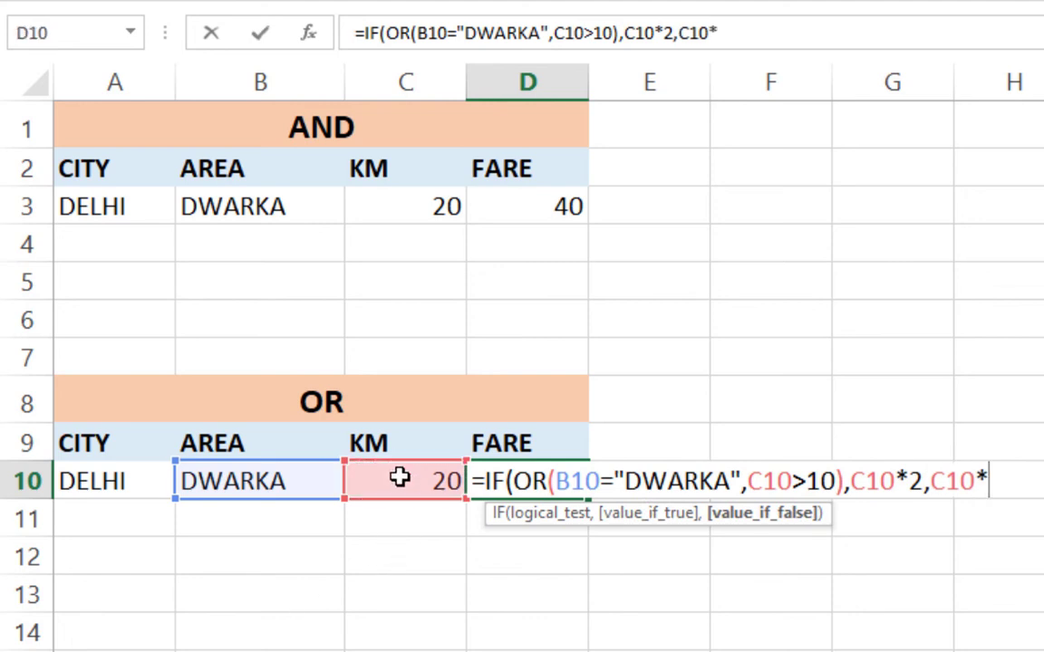
text(1))
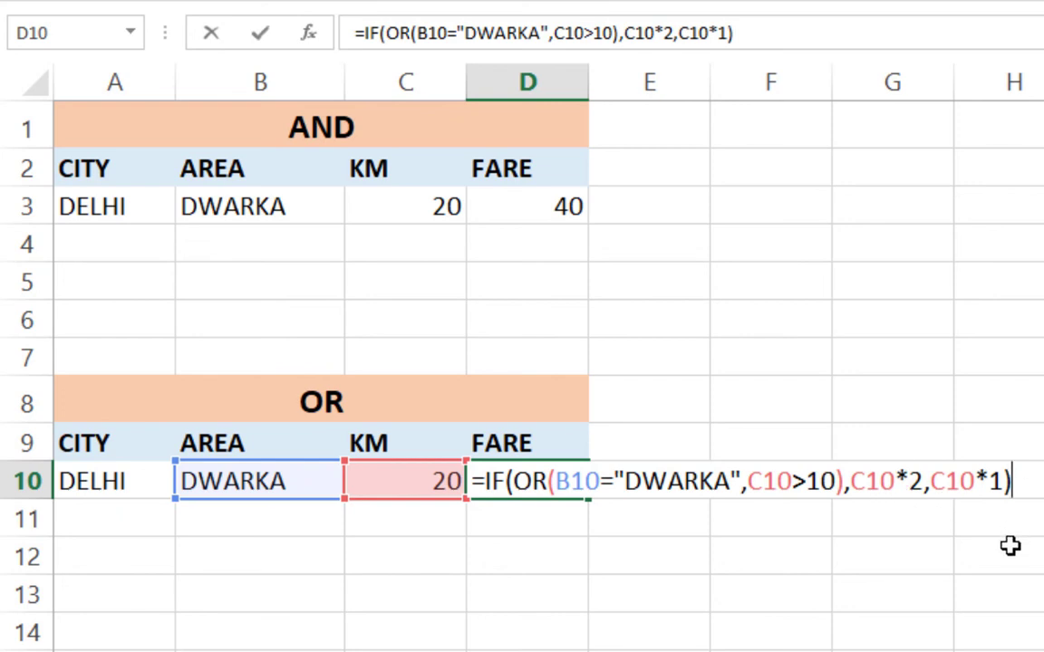
key(Return)
key(Up)
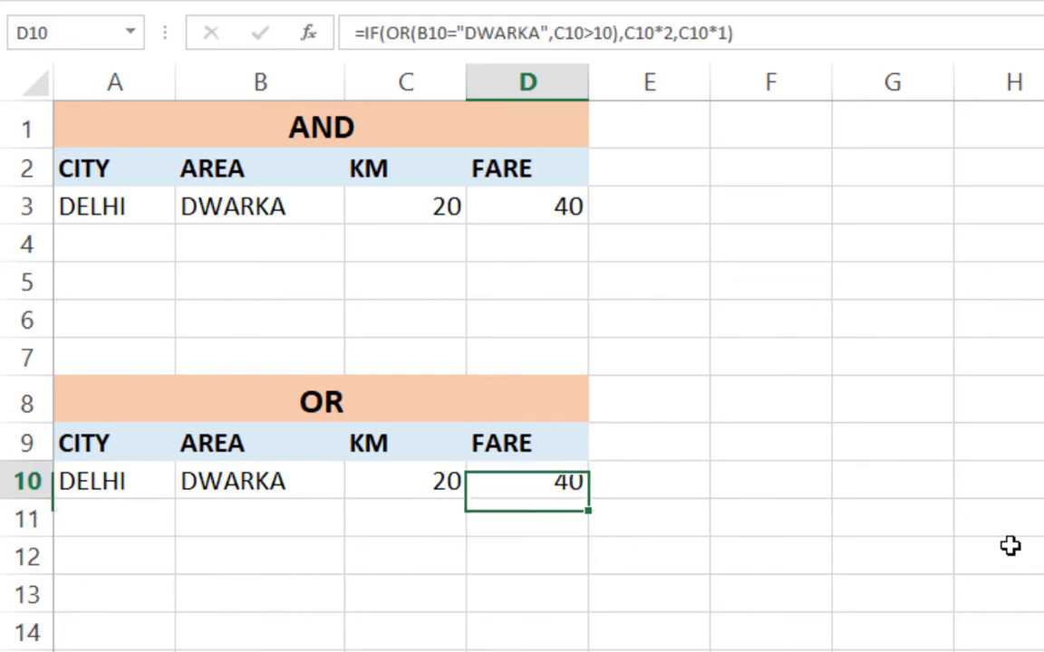
Step: Test the OR fare formula by setting KM in C10 to 12
key(Left)
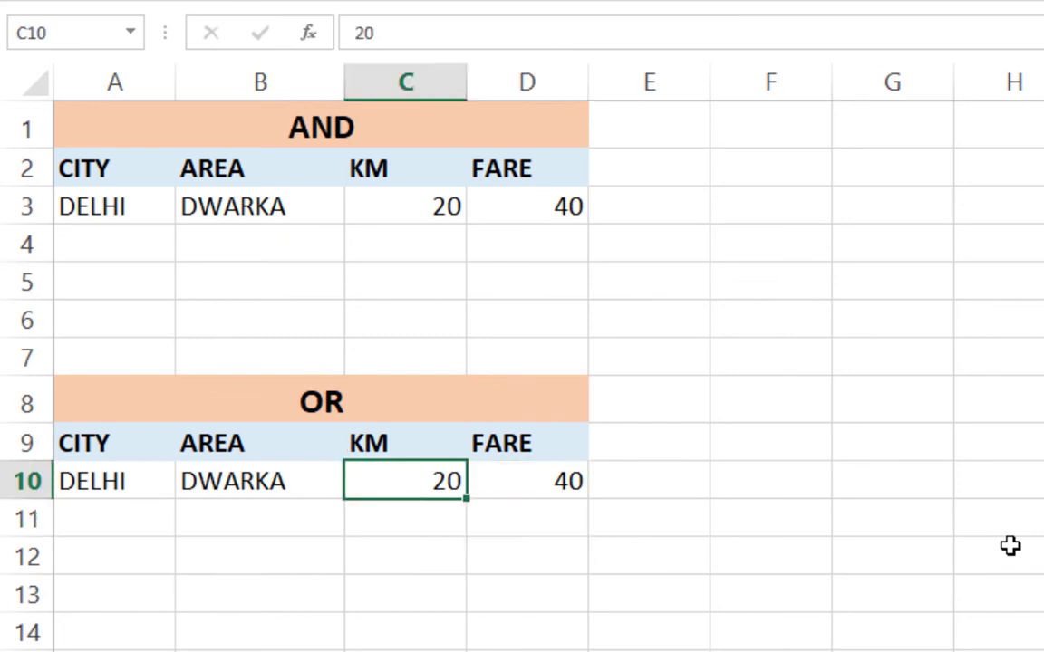
key(Left)
key(Right)
text(12)
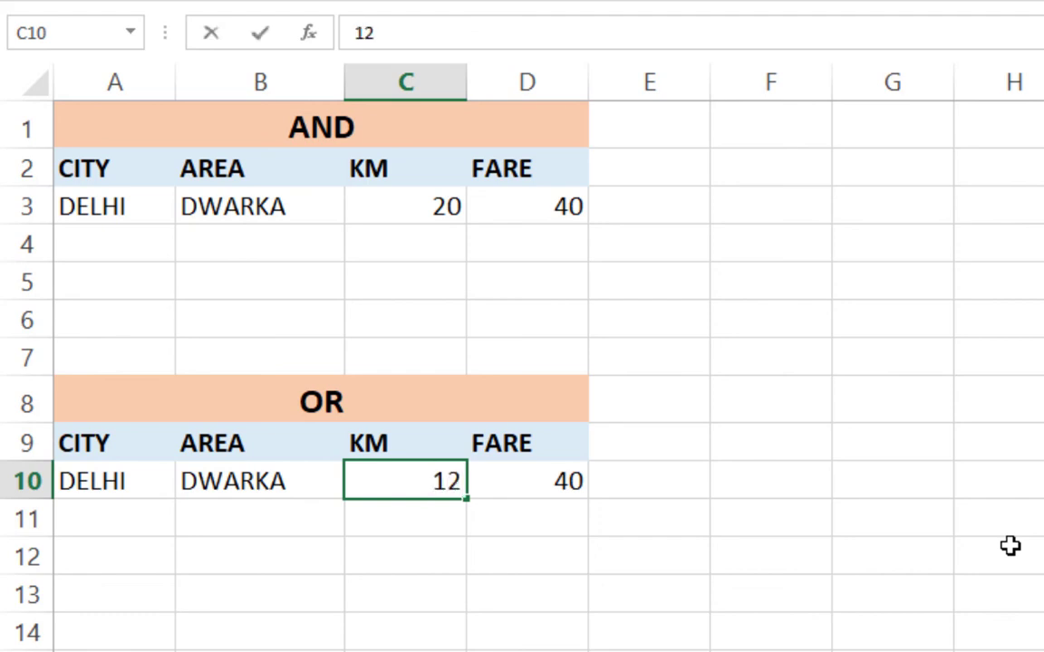
key(Return)
key(Up)
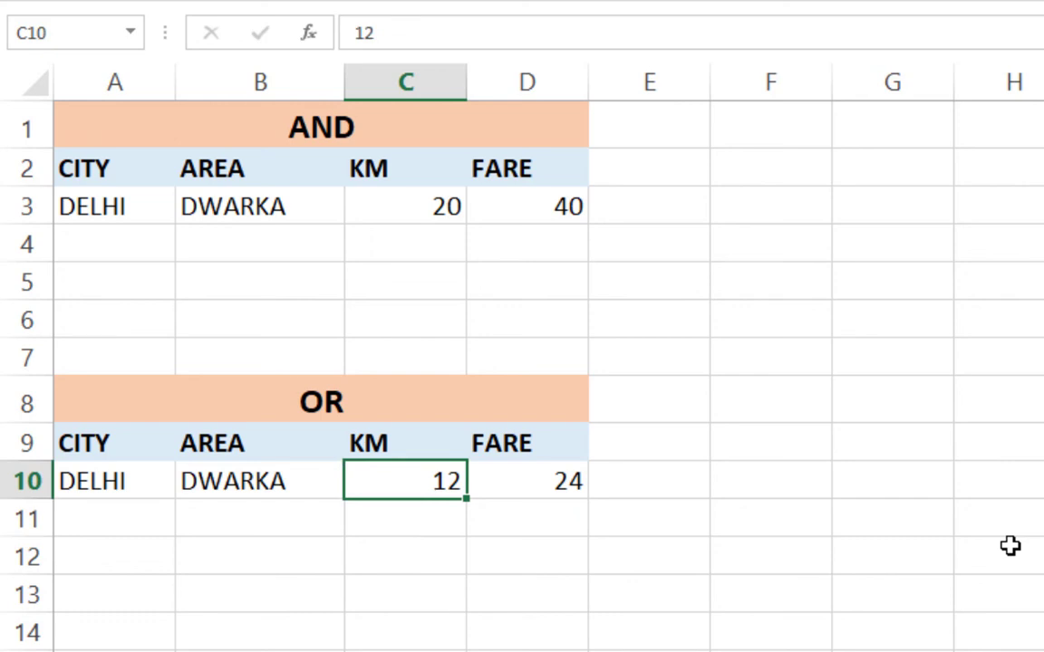
Step: Set KM in C10 to 5 and check the OR fare formula in D10
text(5)
key(Return)
key(Up)
key(Right)
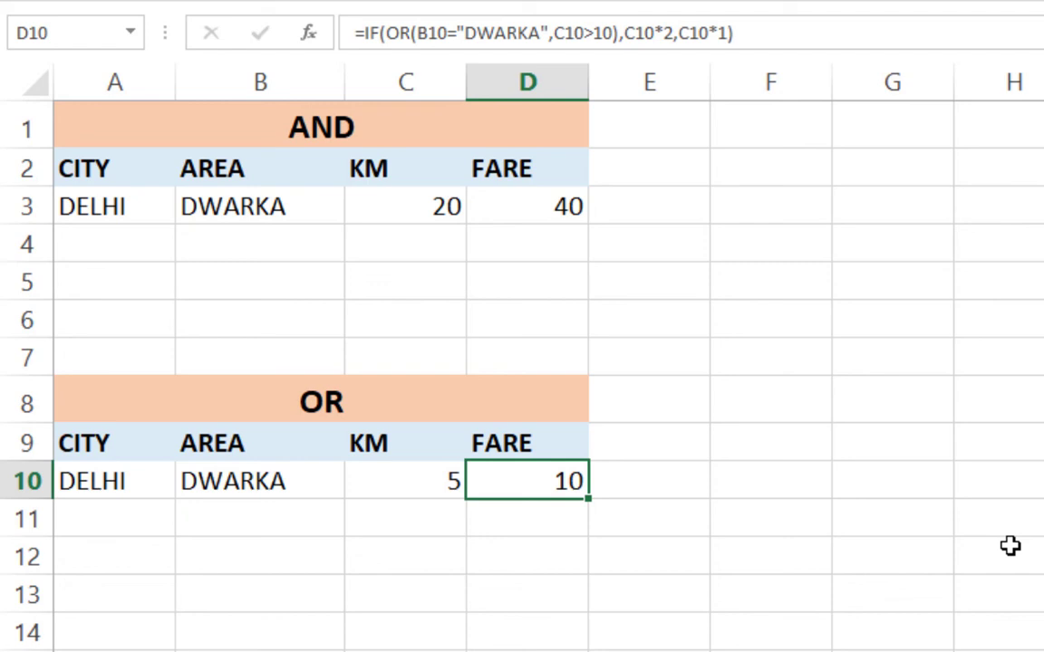
key(Left)
key(Right)
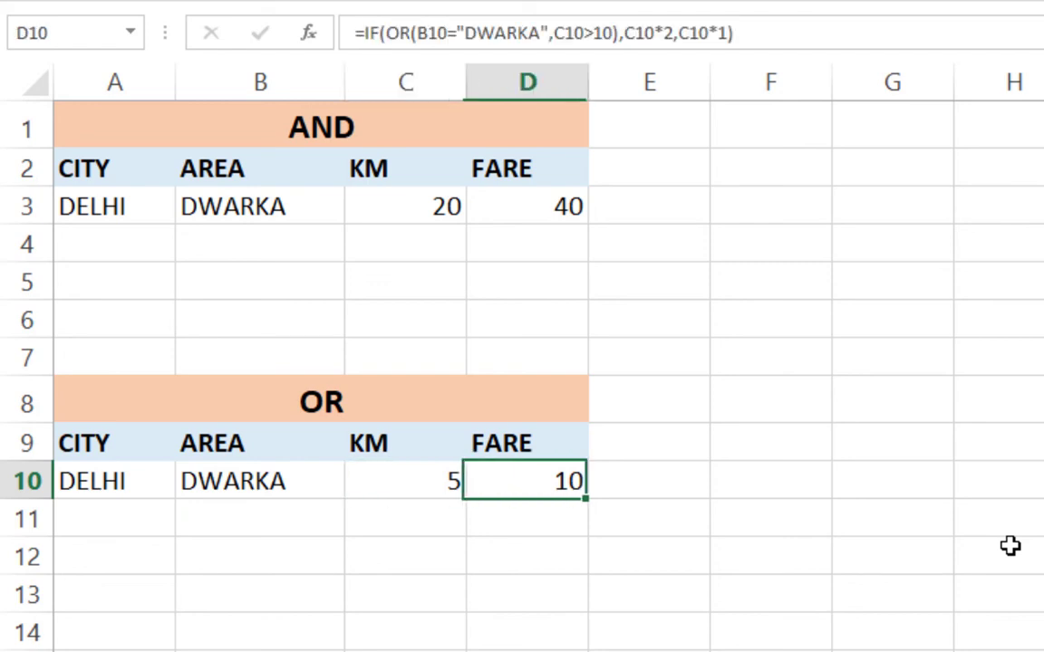
key(Left)
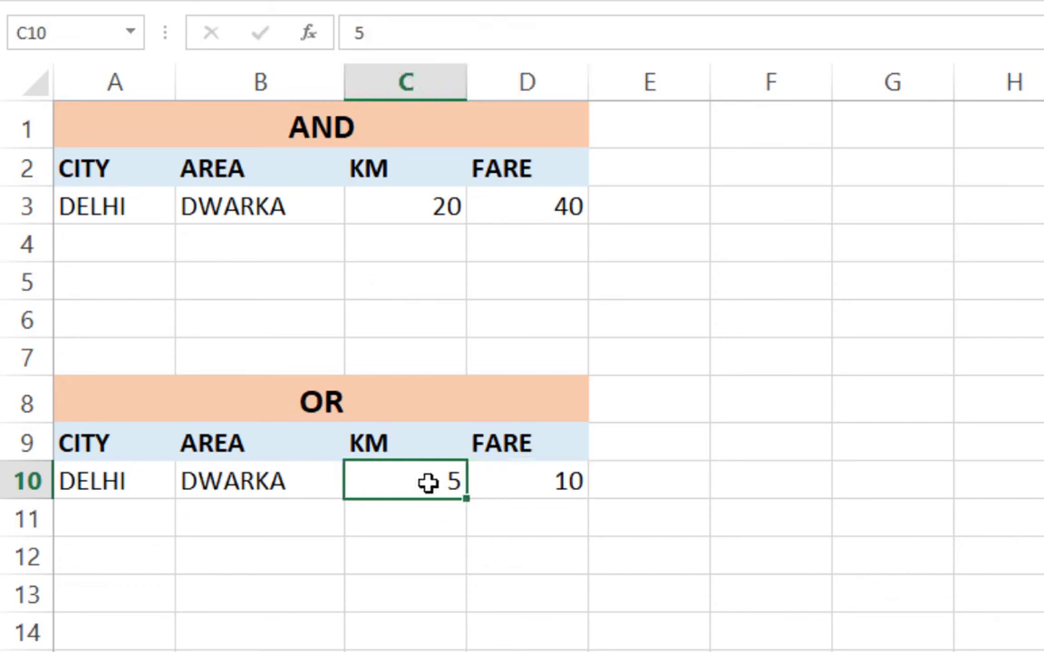
Step: Change the area in B10 to TILAK NAGAR and check the fare in D10
click(239, 489)
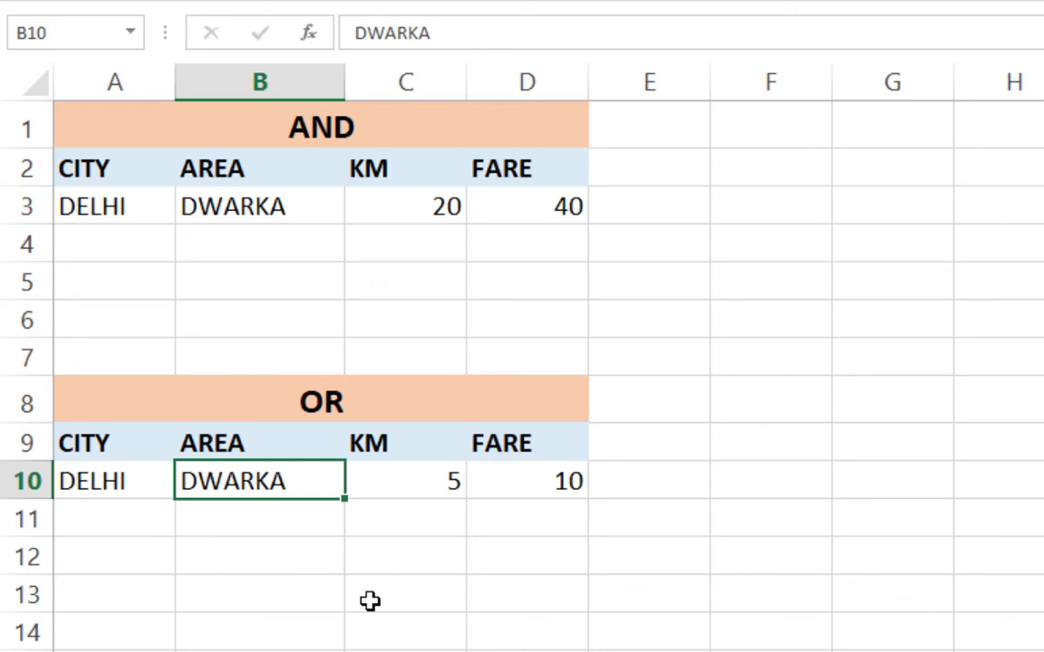
text(TI)
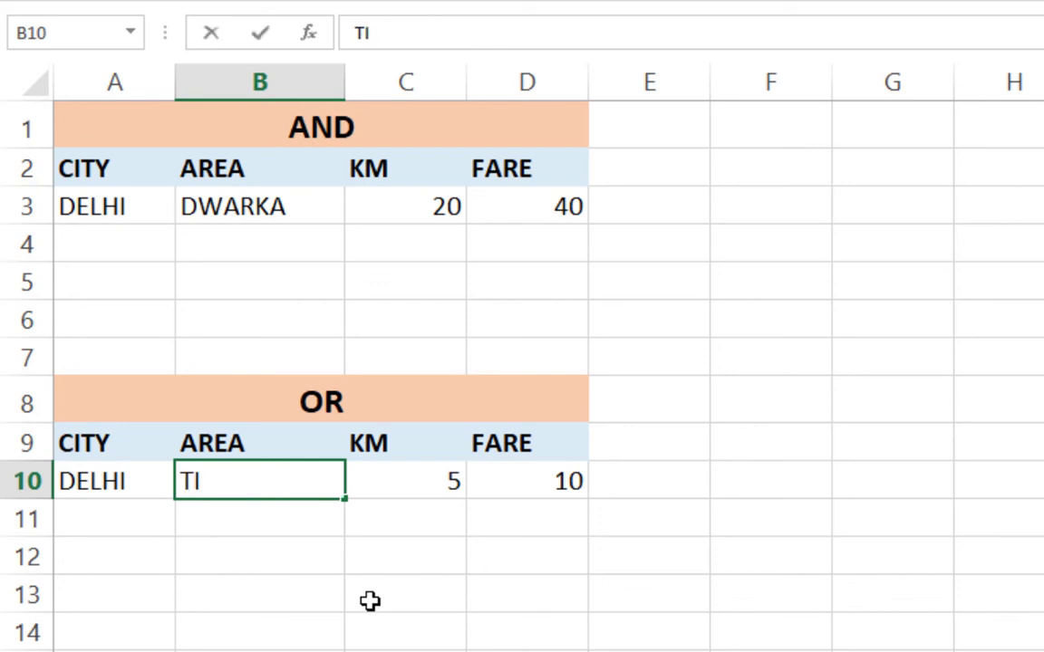
text(LAK N)
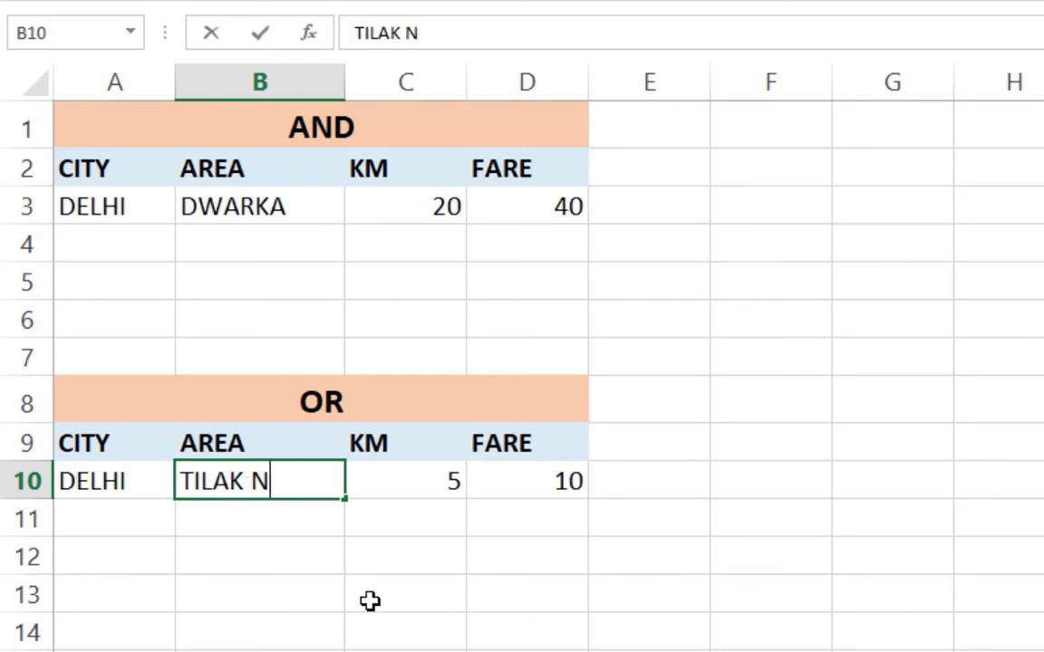
text(AGAR)
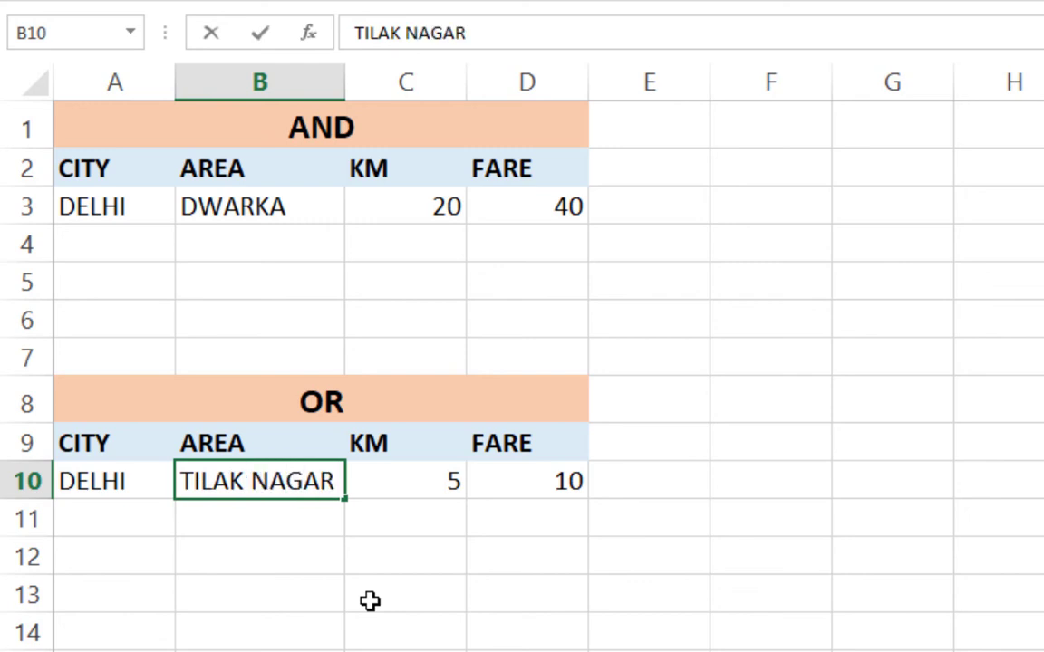
key(Return)
key(Up)
key(Right)
key(Right)
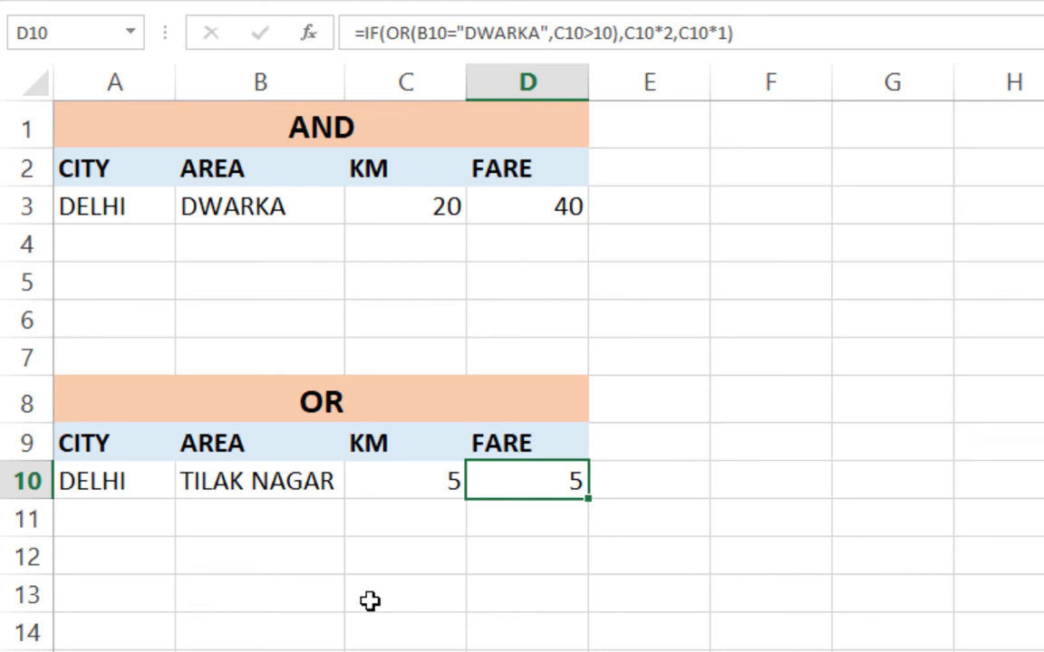
Step: Set KM in C10 to 12 for the TILAK NAGAR row and open the fare formula in D10 for review
key(Left)
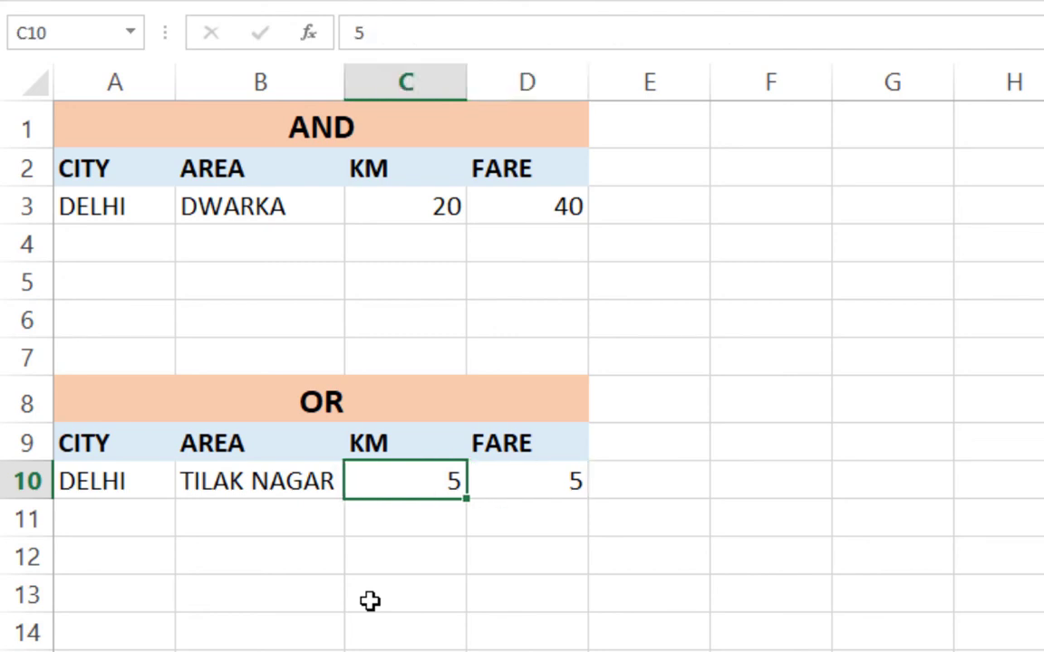
key(F2)
key(BackSpace)
text(12)
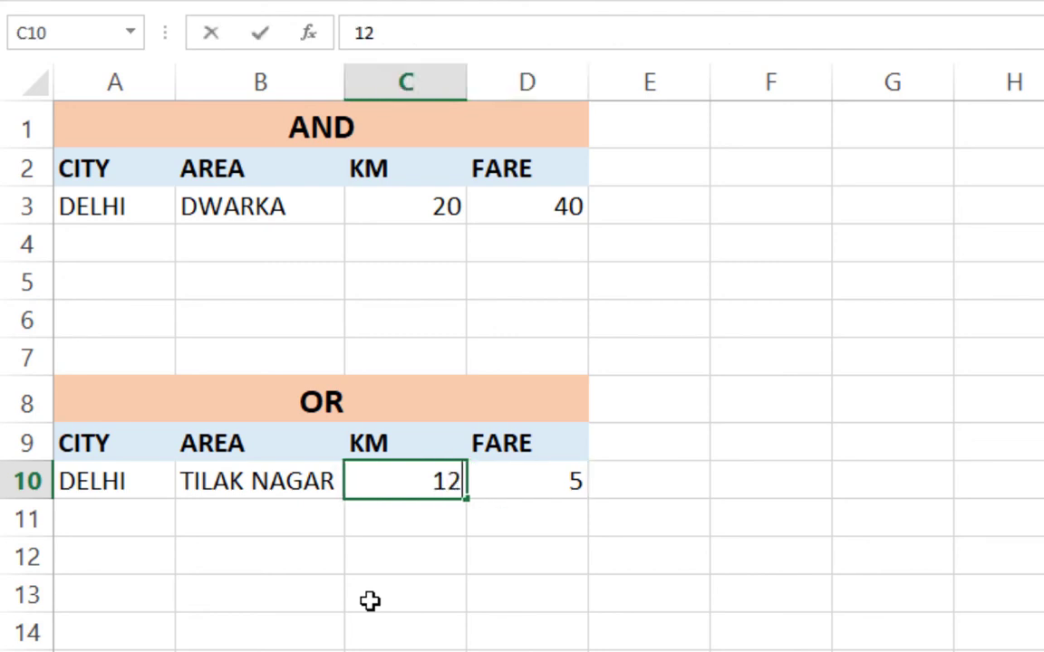
key(Return)
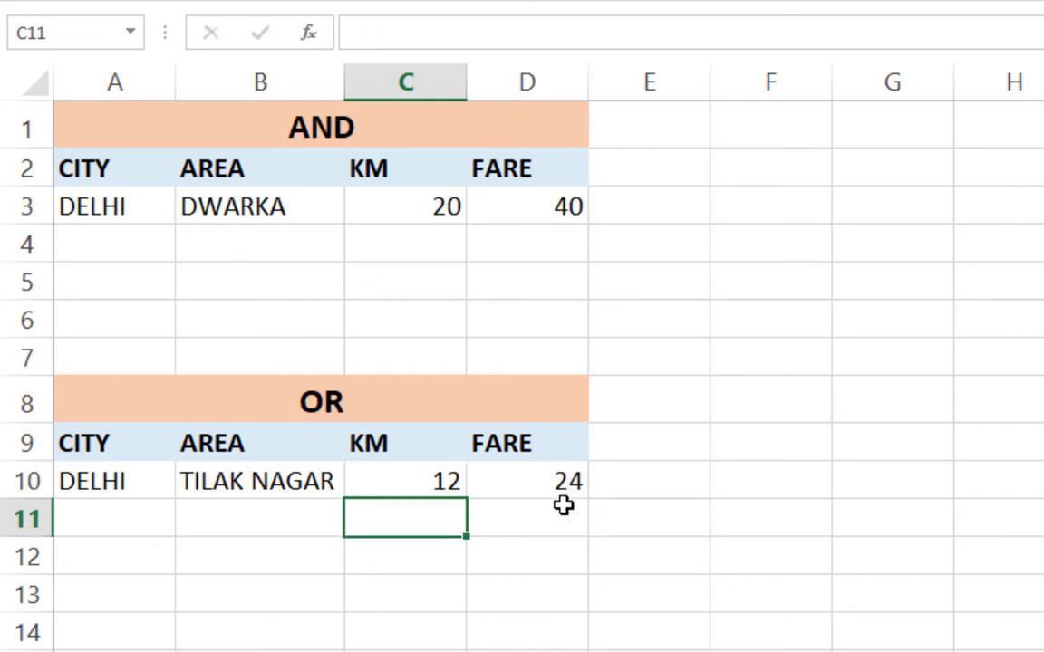
click(550, 477)
key(F2)
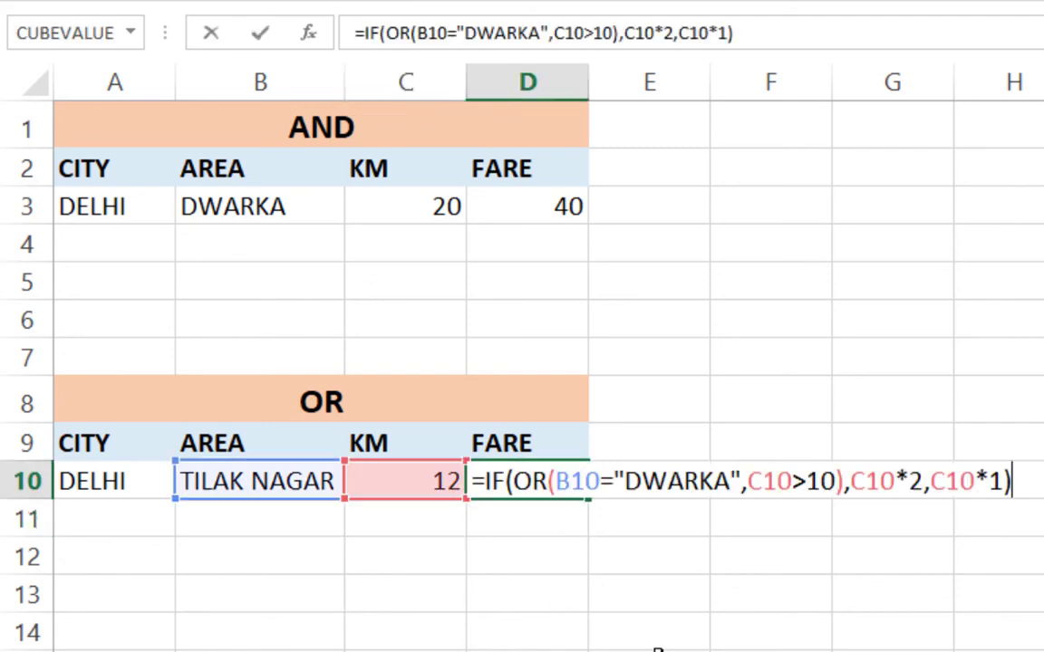